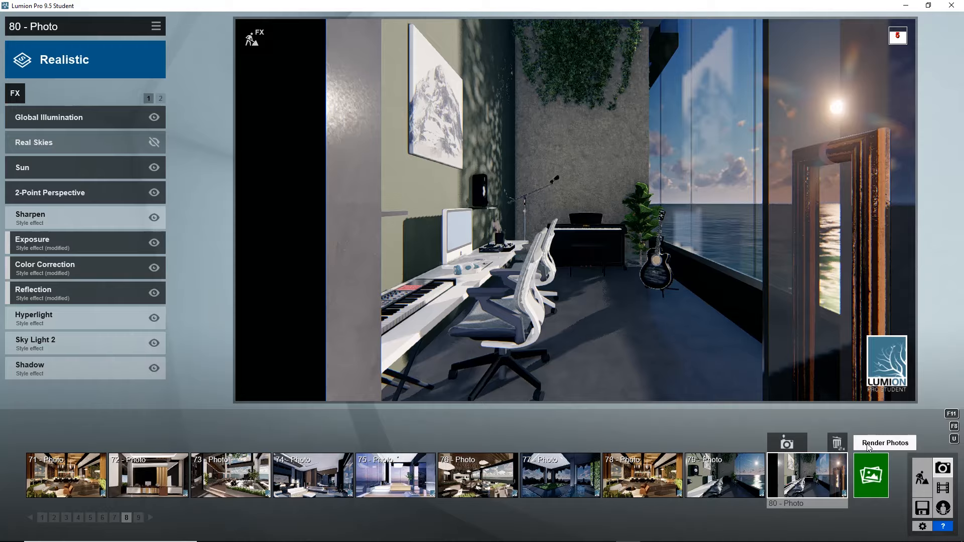
Open the render options for photo 80 in Lumion, and view the stufio image from the MusicRoom folder
{"action": "left_click", "coordinate": [868, 447]}
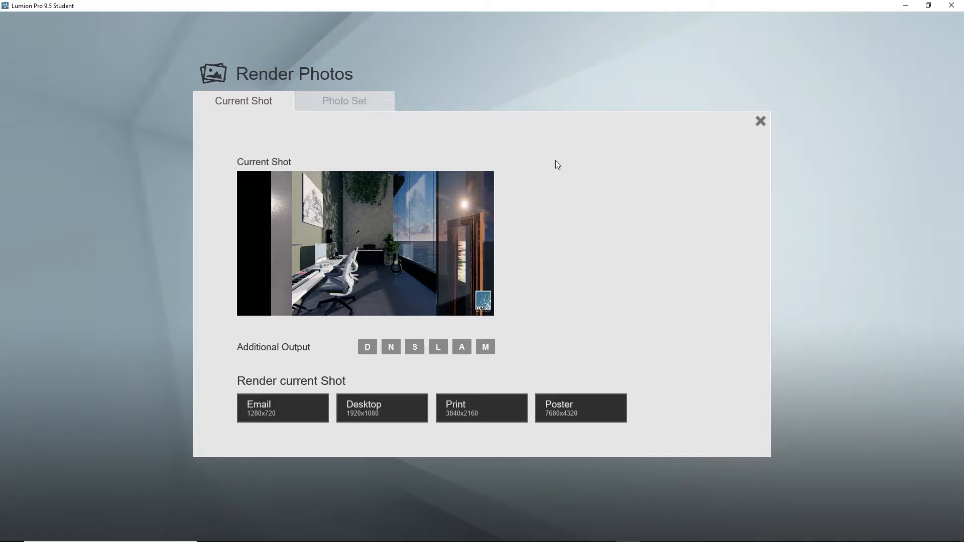
{"action": "left_click", "coordinate": [259, 533]}
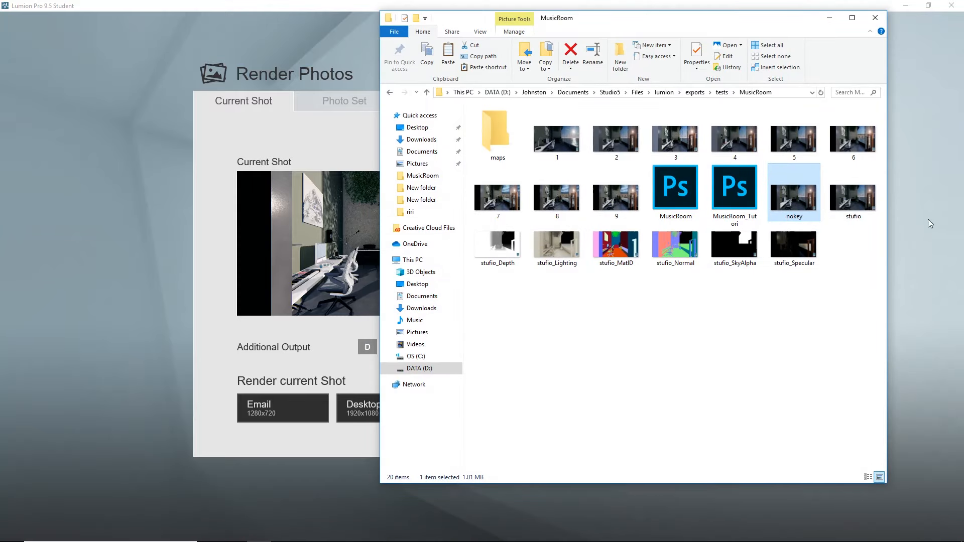
{"action": "double_click", "coordinate": [853, 206]}
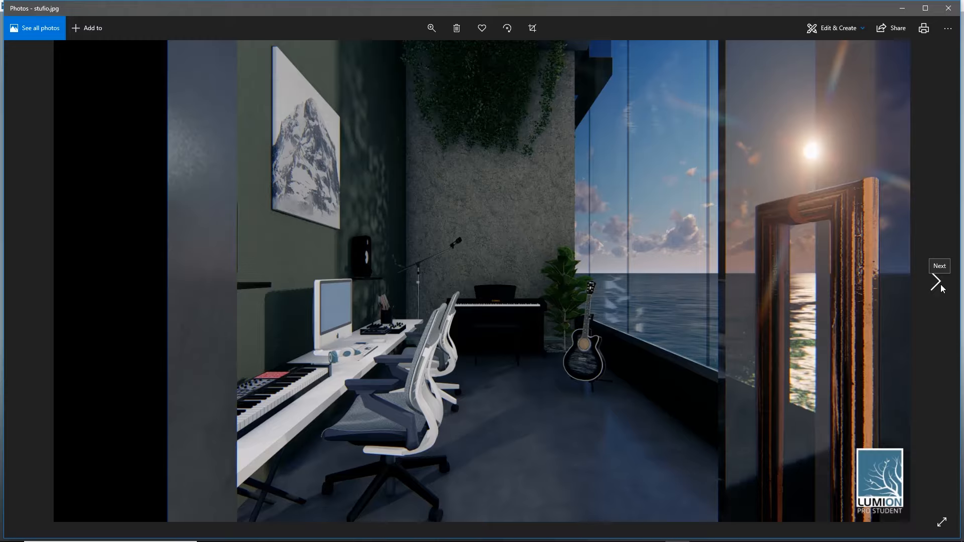
Browse the stufio render passes through lighting, material ID, normal and specular, and close the image viewer
{"action": "left_click", "coordinate": [936, 283]}
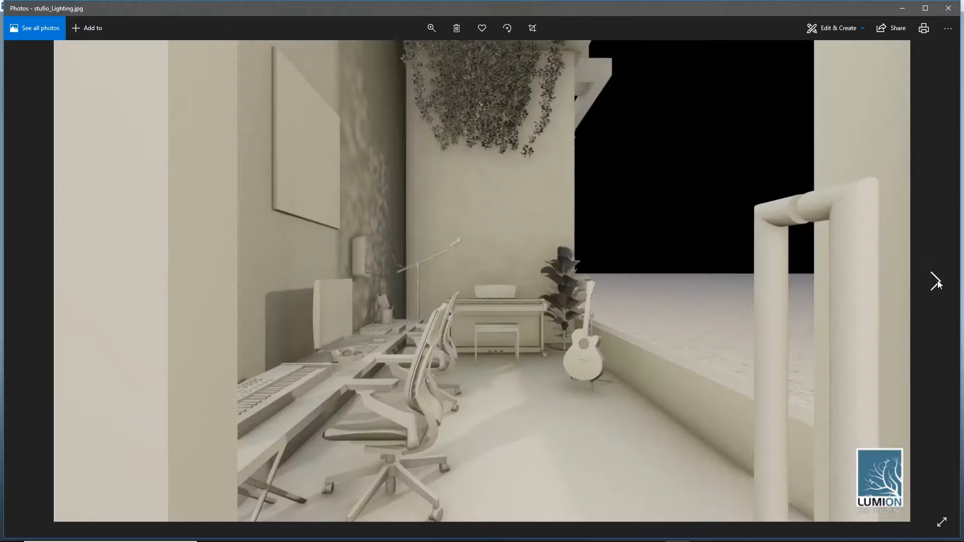
{"action": "left_click", "coordinate": [937, 283]}
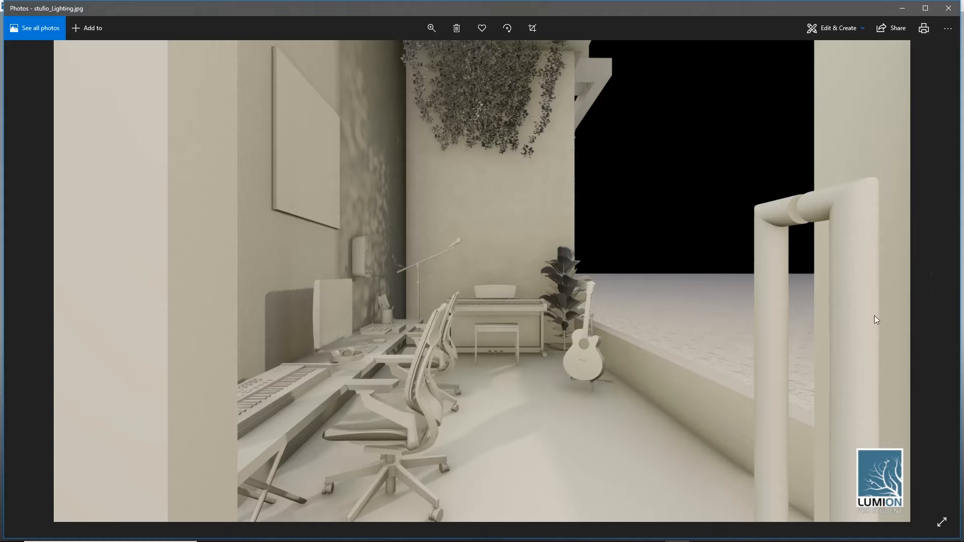
{"action": "left_click", "coordinate": [938, 281]}
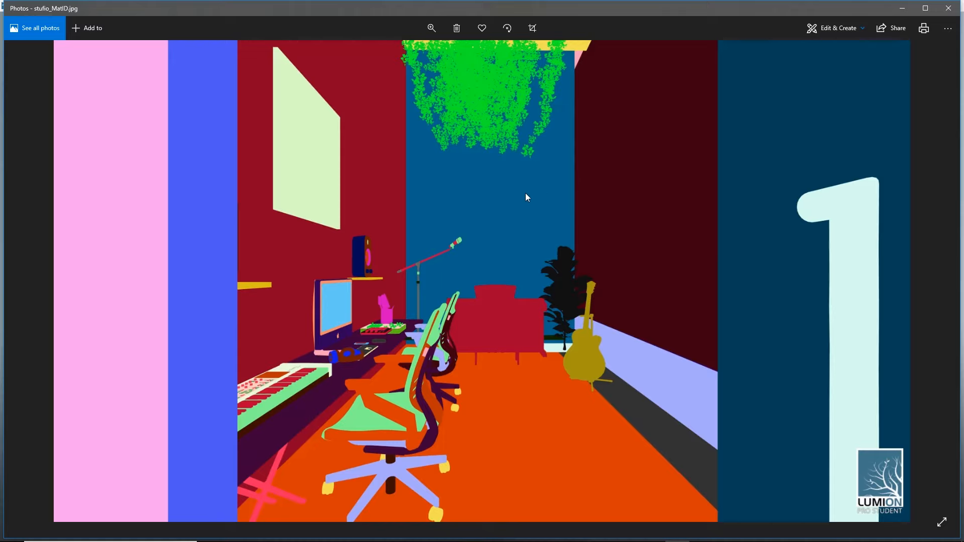
{"action": "left_click", "coordinate": [938, 284]}
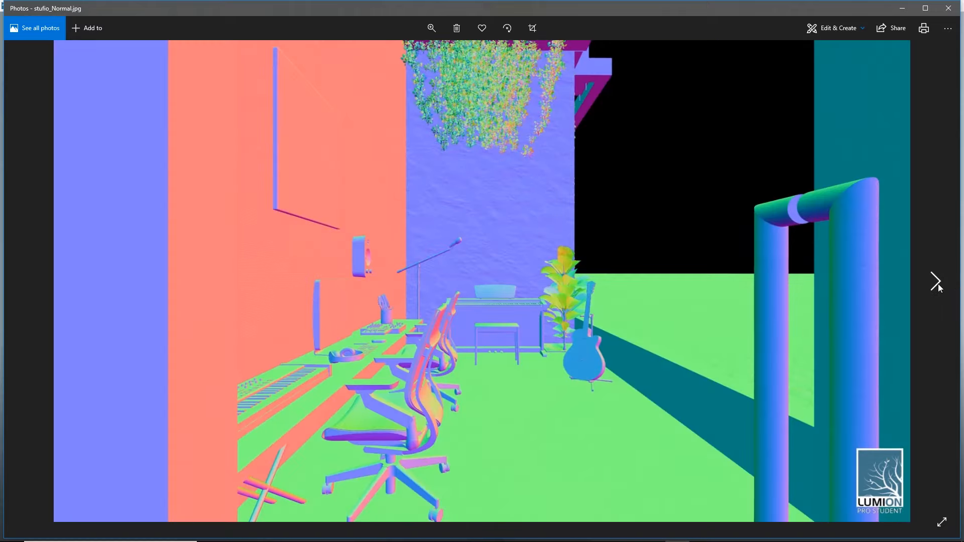
{"action": "left_click", "coordinate": [937, 282]}
{"action": "left_click", "coordinate": [937, 283]}
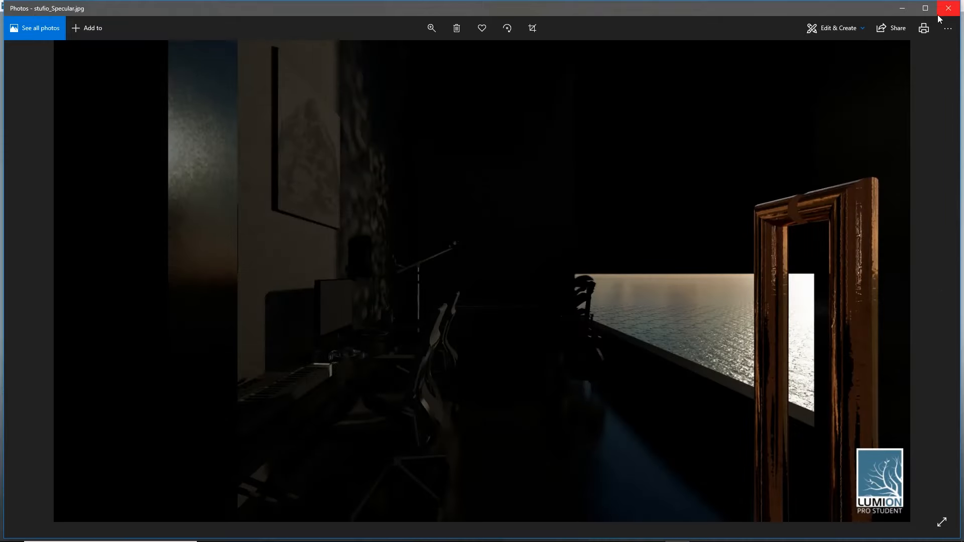
{"action": "left_click", "coordinate": [942, 11]}
Minimise the Lumion window and switch to the MusicRoom_Tutori document in Photoshop
{"action": "left_click", "coordinate": [354, 5]}
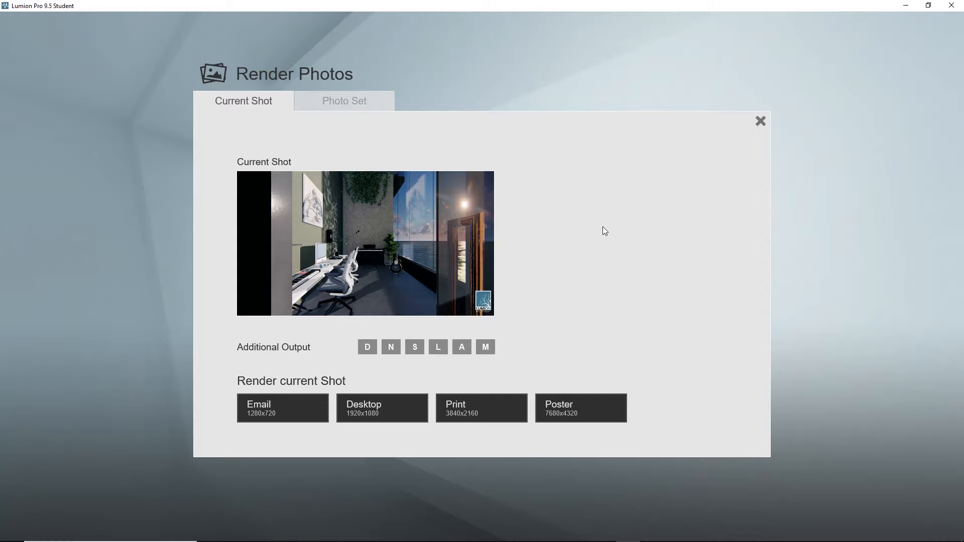
{"action": "left_click", "coordinate": [906, 6]}
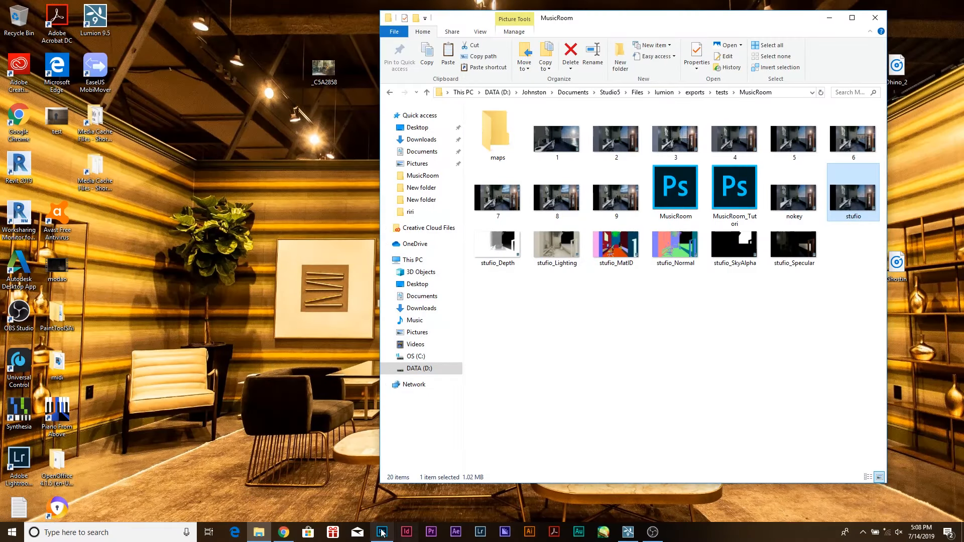
{"action": "left_click", "coordinate": [381, 533]}
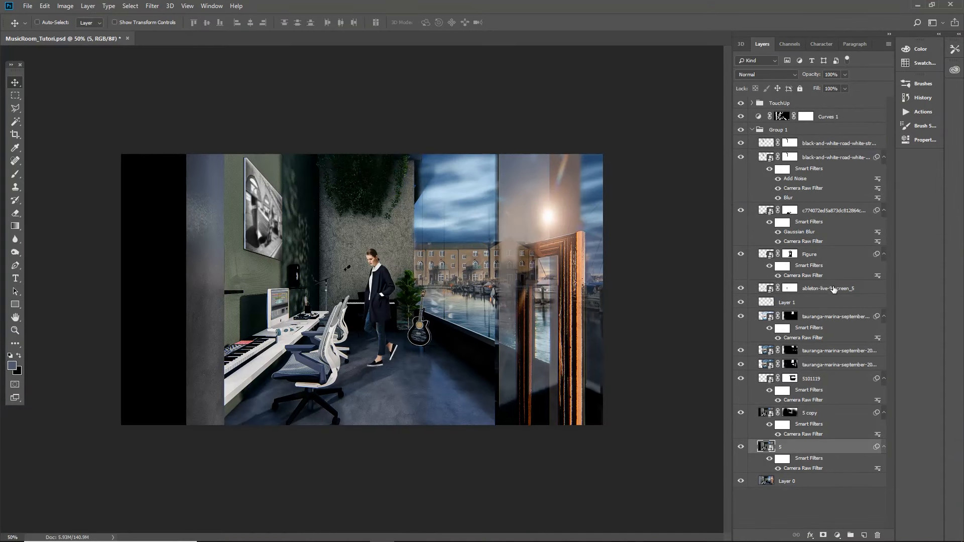
Hide the TouchUp group, the Curves 1 adjustment, both black-and-white road layers and the c774072 image layer below them
{"action": "left_click", "coordinate": [741, 103]}
{"action": "left_click", "coordinate": [741, 117]}
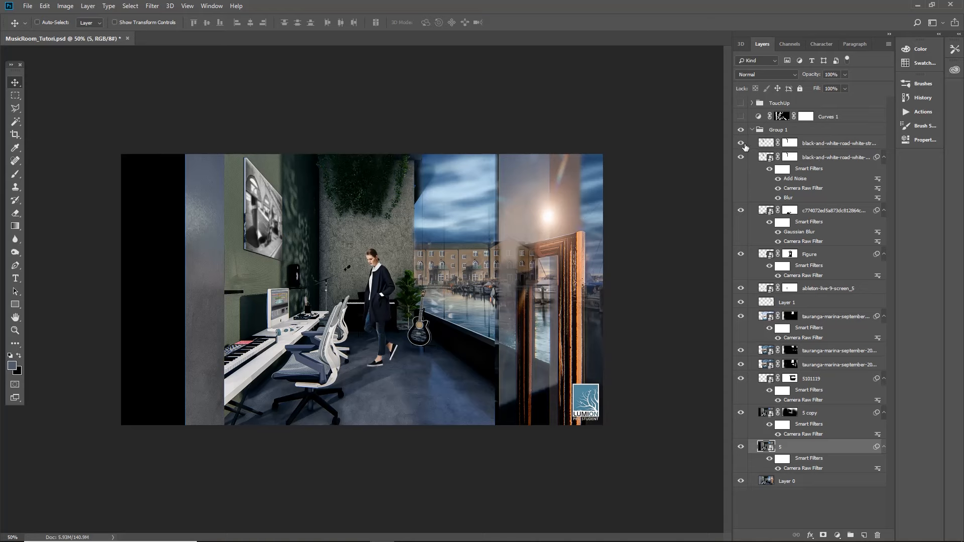
{"action": "left_click", "coordinate": [741, 143]}
{"action": "left_click", "coordinate": [740, 157]}
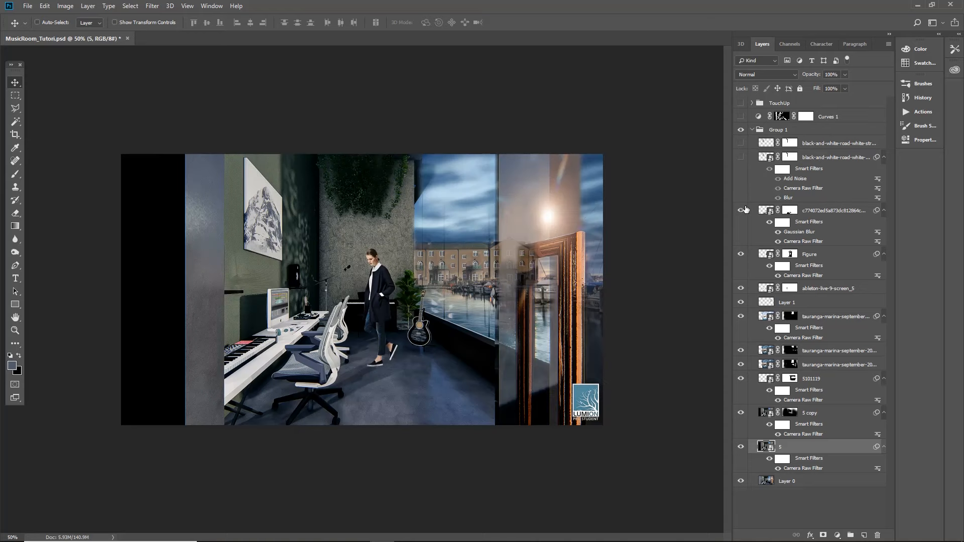
{"action": "left_click", "coordinate": [741, 210]}
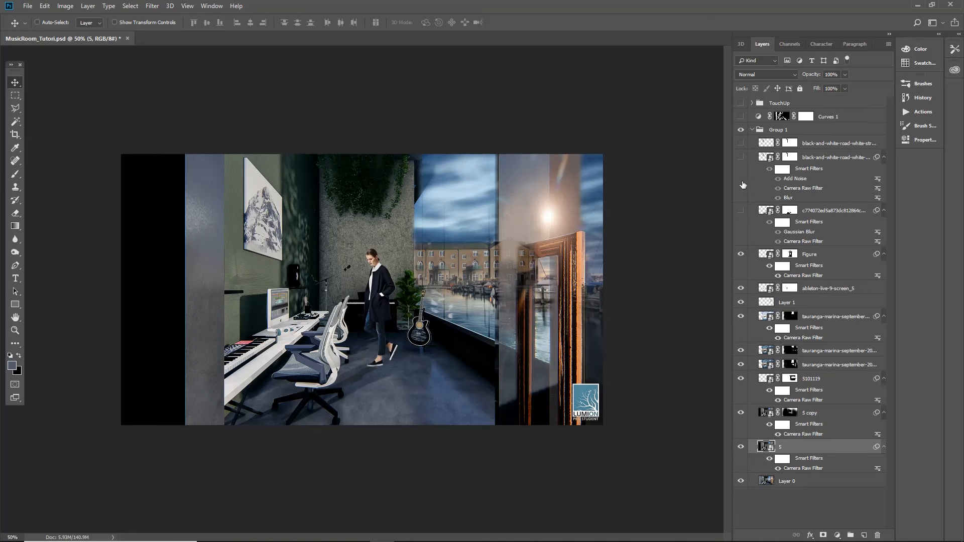
Hide the Figure, ableton-live-9-screen and Layer 1 layers along with the uppermost tauranga-marina layer
{"action": "left_click", "coordinate": [741, 254]}
{"action": "left_click", "coordinate": [740, 288]}
{"action": "left_click", "coordinate": [741, 302]}
{"action": "left_click", "coordinate": [741, 317]}
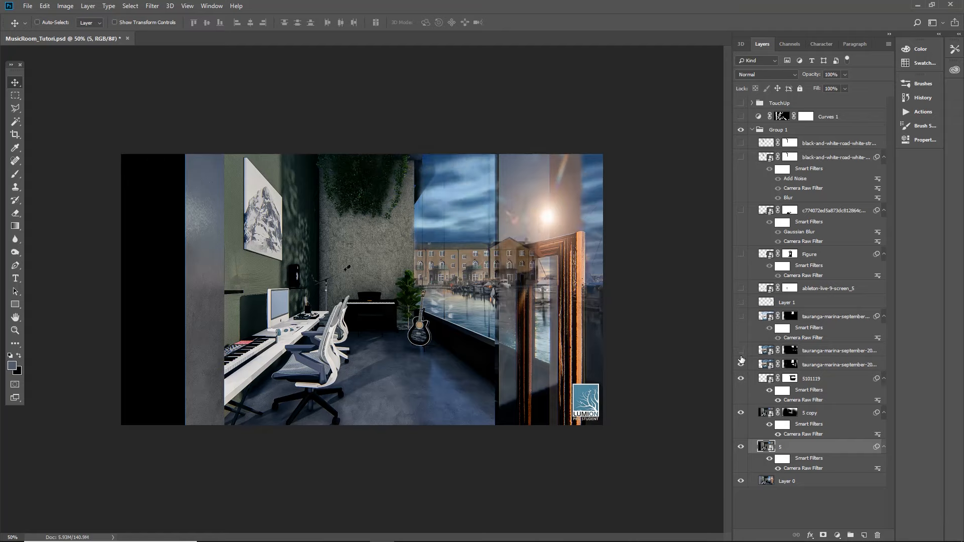
Hide the two lower tauranga-marina layers, the 5101119 layer, 5 copy and layer 5, leaving only Layer 0 shown
{"action": "left_click", "coordinate": [741, 350]}
{"action": "left_click", "coordinate": [741, 365]}
{"action": "left_click", "coordinate": [741, 378]}
{"action": "left_click", "coordinate": [742, 413]}
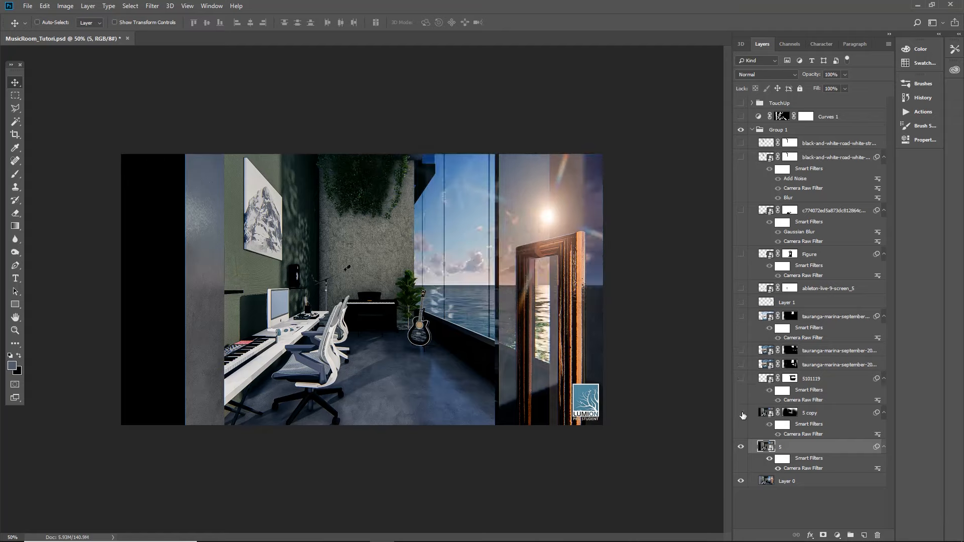
{"action": "left_click", "coordinate": [742, 448]}
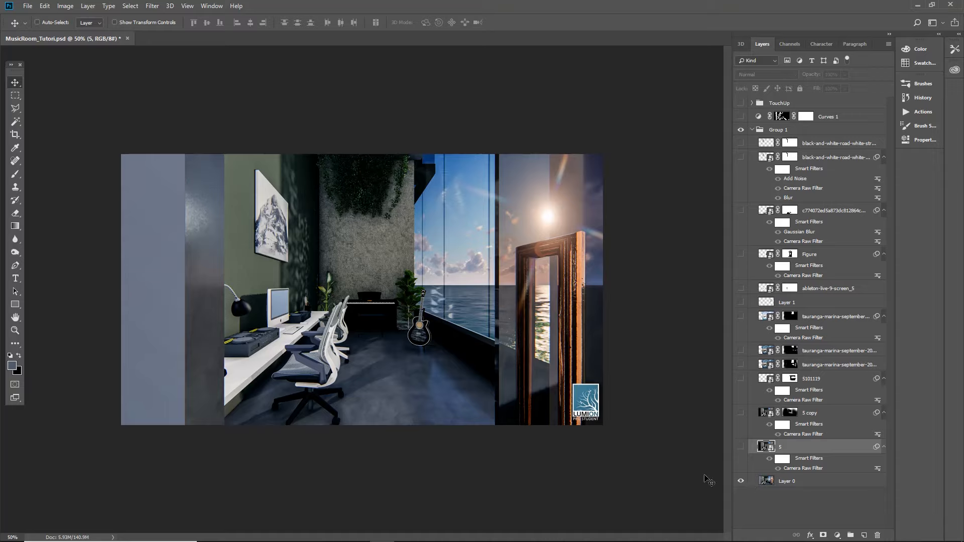
Show layer 5 above Layer 0 again and make it the active layer
{"action": "right_click", "coordinate": [798, 483]}
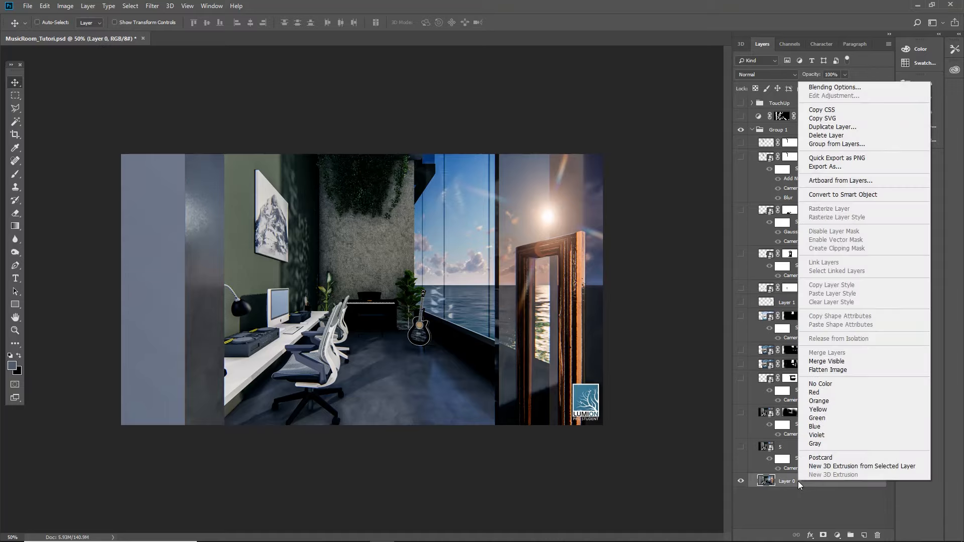
{"action": "left_click", "coordinate": [759, 463]}
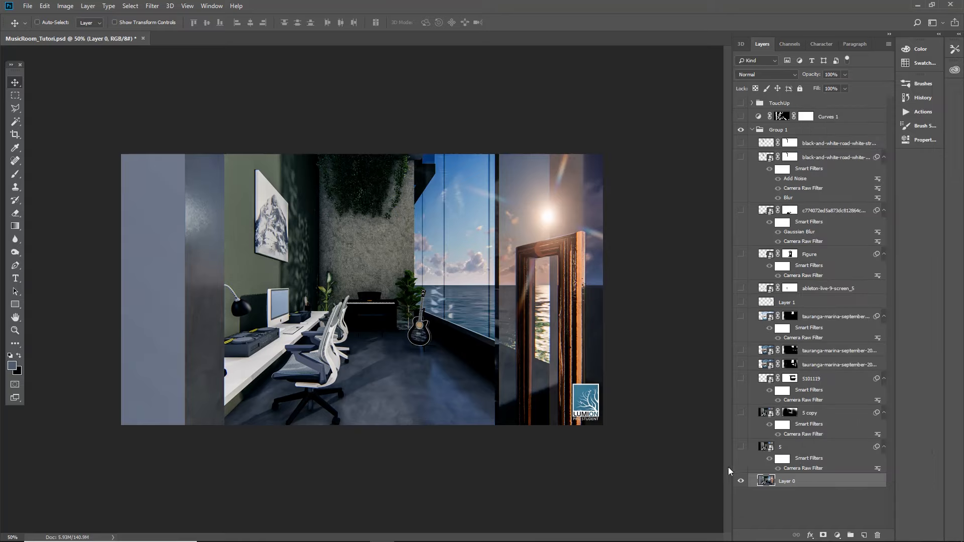
{"action": "left_click", "coordinate": [740, 446]}
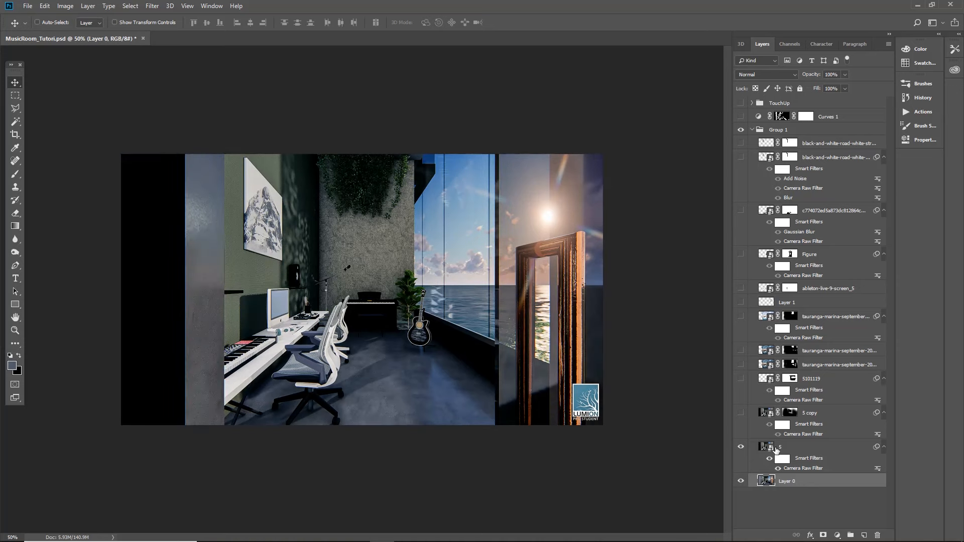
{"action": "left_click", "coordinate": [780, 449]}
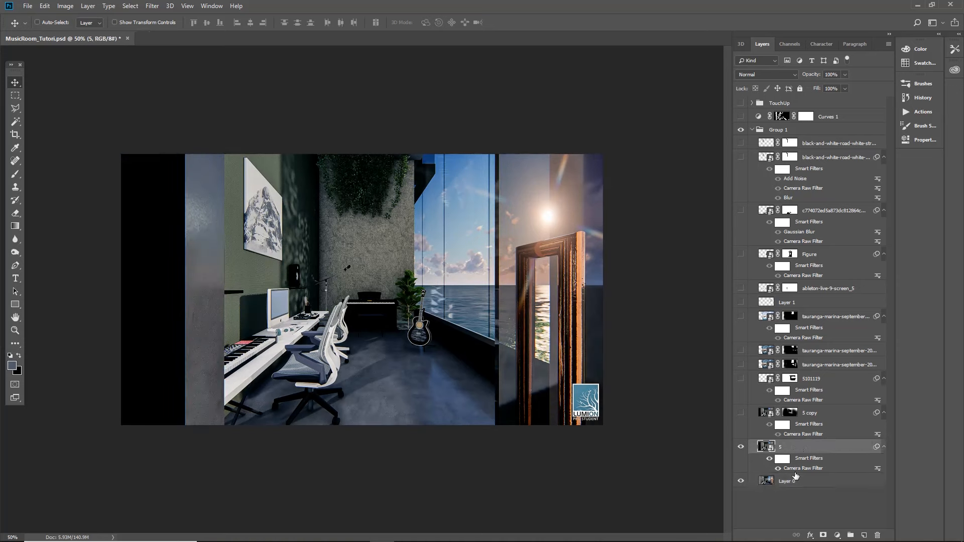
{"action": "left_click", "coordinate": [170, 5]}
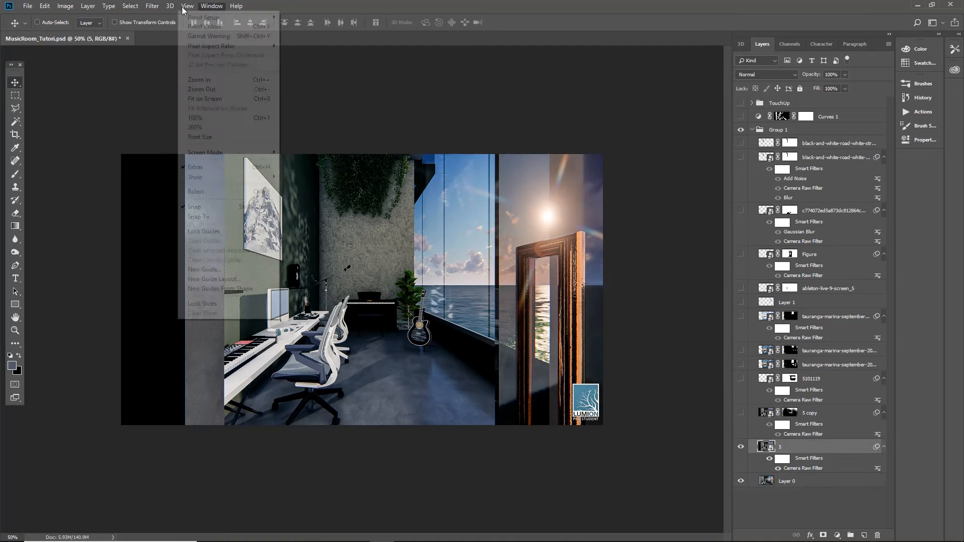
{"action": "mouse_move", "coordinate": [152, 5]}
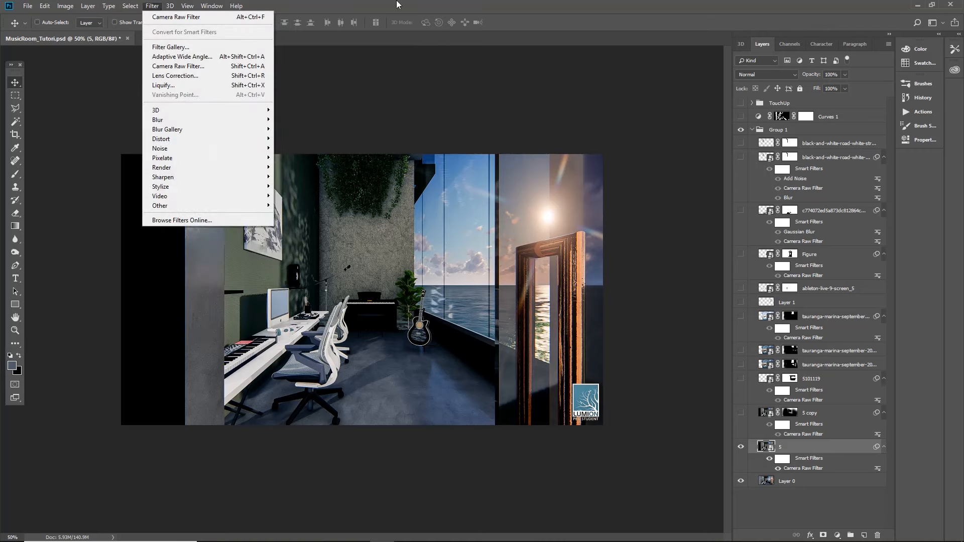
{"action": "key", "text": "Escape"}
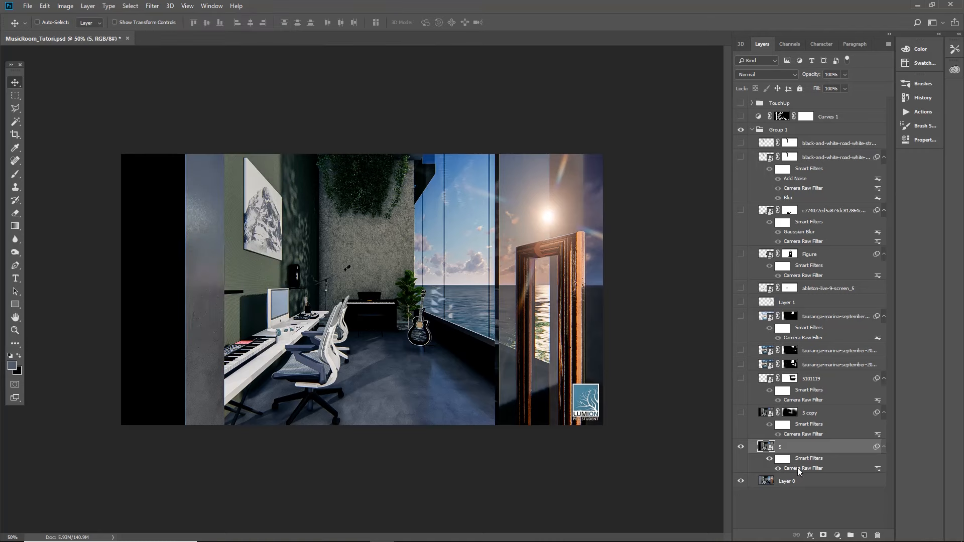
In layer 5's Camera Raw filter, try temperature +3, contrast +8, shadows -14, whites +4 and blacks -19, and review clarity and dehaze
{"action": "double_click", "coordinate": [799, 469]}
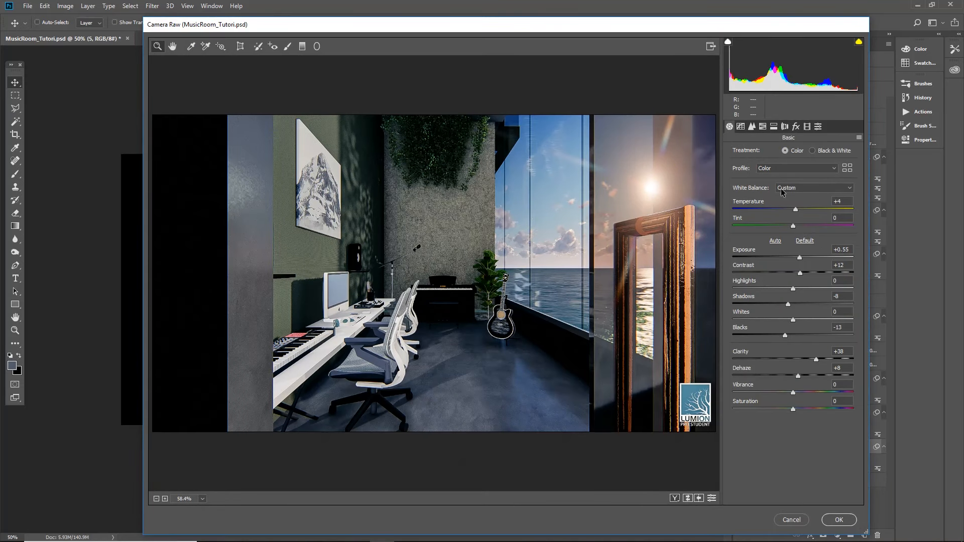
{"action": "left_click", "coordinate": [796, 211]}
{"action": "left_click", "coordinate": [800, 258]}
{"action": "left_click_drag", "start_coordinate": [800, 274], "coordinate": [783, 334]}
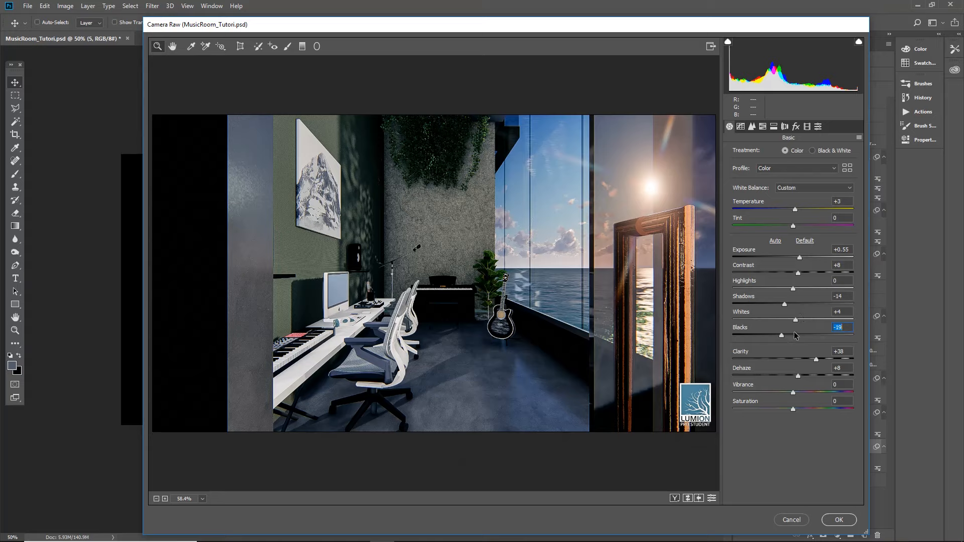
{"action": "left_click_drag", "start_coordinate": [815, 360], "coordinate": [797, 376]}
Try a parametric tone curve with highlights +2, lights -7, darks +9 and shadows -6
{"action": "left_click", "coordinate": [741, 127]}
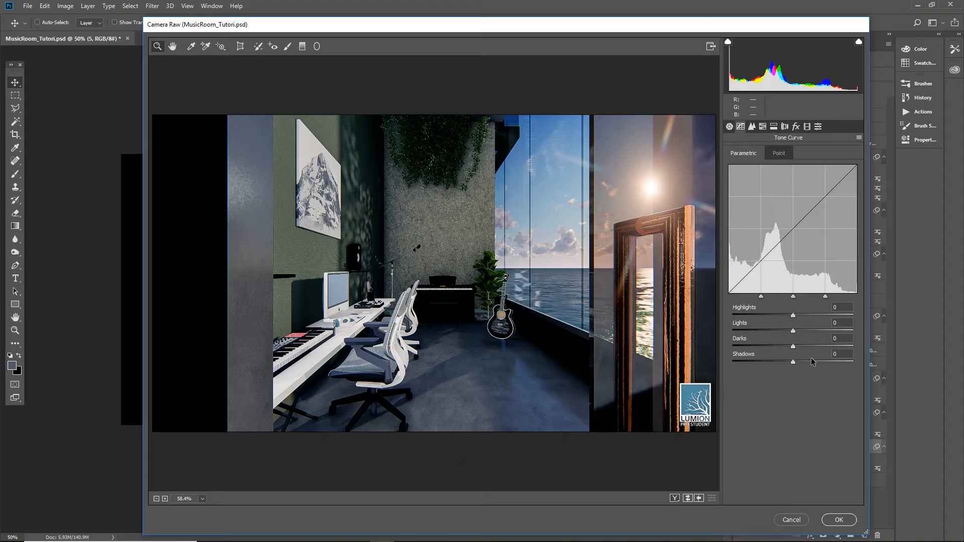
{"action": "left_click_drag", "start_coordinate": [793, 346], "coordinate": [794, 316]}
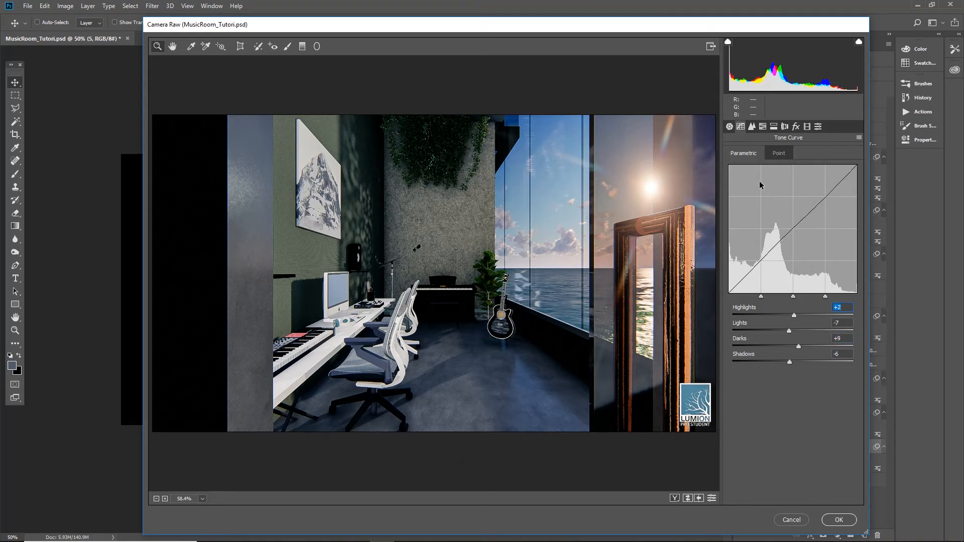
Try a sharpening amount of 68 and luminance noise reduction of 10, and close Camera Raw without applying the changes
{"action": "left_click", "coordinate": [753, 127]}
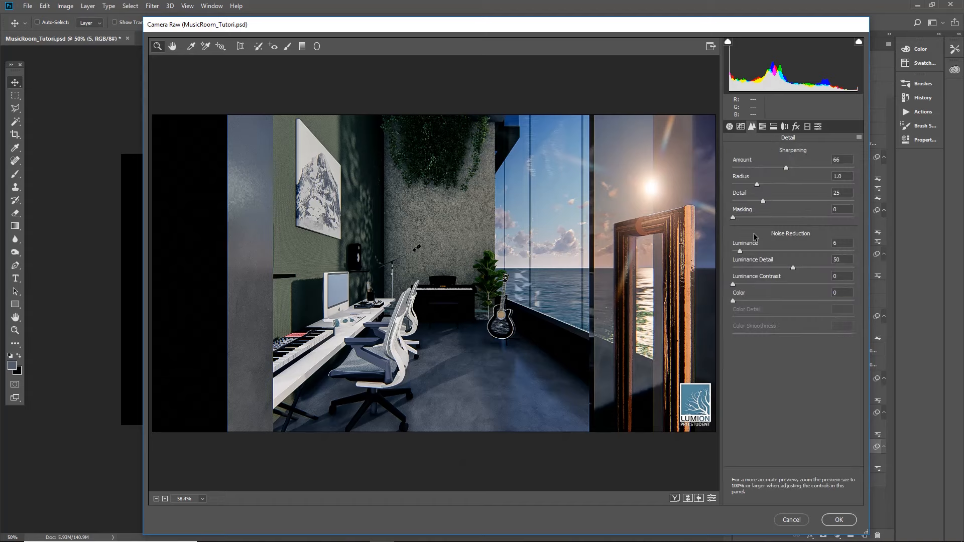
{"action": "mouse_move", "coordinate": [787, 168]}
{"action": "left_mouse_down"}
{"action": "mouse_move", "coordinate": [796, 176]}
{"action": "mouse_move", "coordinate": [787, 168]}
{"action": "left_mouse_up"}
{"action": "mouse_move", "coordinate": [739, 251]}
{"action": "left_mouse_down"}
{"action": "mouse_move", "coordinate": [791, 253]}
{"action": "mouse_move", "coordinate": [744, 249]}
{"action": "left_mouse_up"}
{"action": "mouse_move", "coordinate": [743, 249]}
{"action": "left_mouse_down"}
{"action": "mouse_move", "coordinate": [857, 256]}
{"action": "mouse_move", "coordinate": [743, 253]}
{"action": "left_mouse_up"}
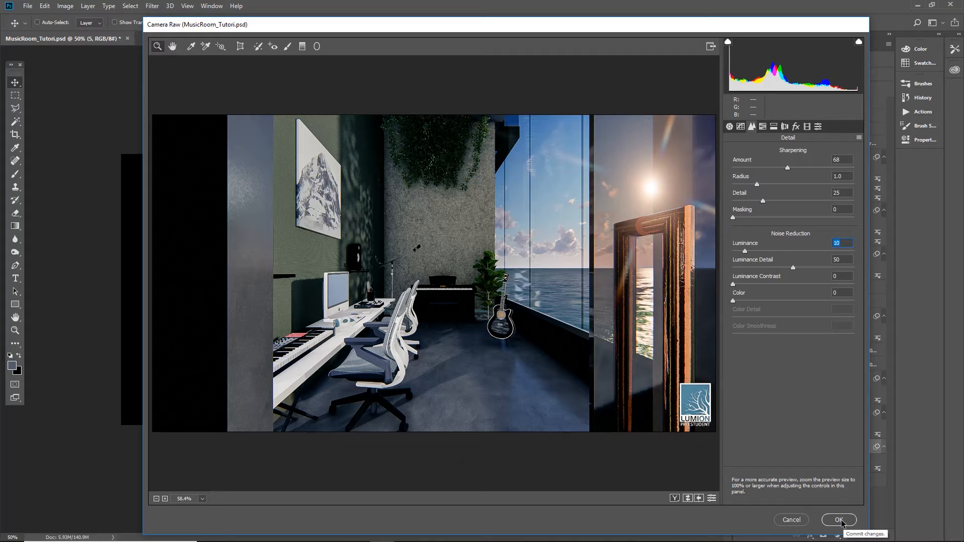
{"action": "left_click", "coordinate": [786, 522]}
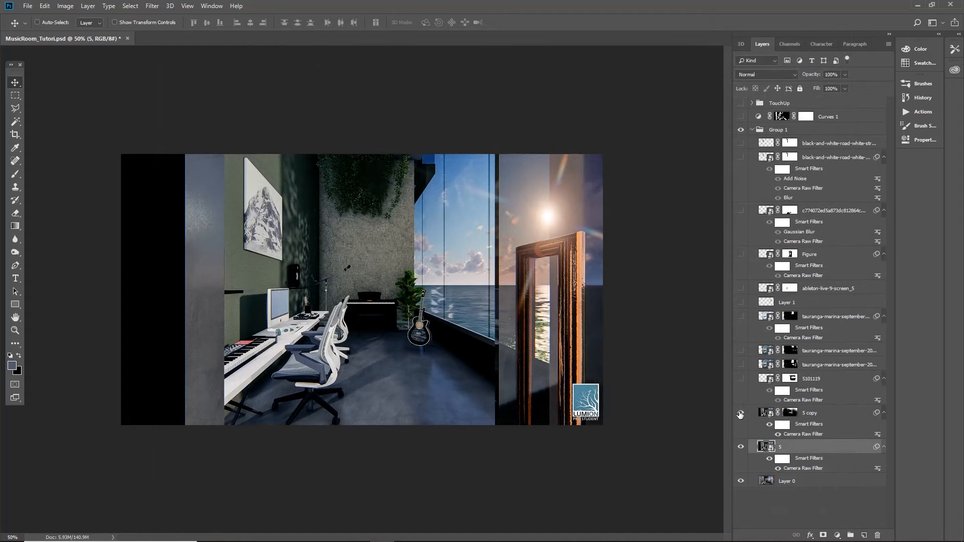
Show and select the 5 copy layer, toggling its visibility off and on to compare its effect
{"action": "left_click", "coordinate": [814, 414]}
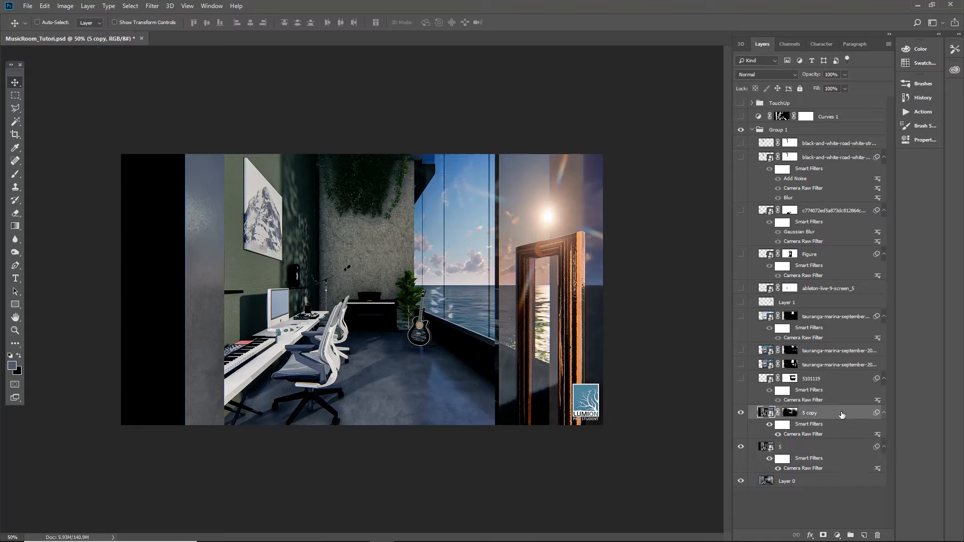
{"action": "left_click", "coordinate": [741, 415]}
{"action": "left_click", "coordinate": [741, 415]}
View the layer commands available for layer 5, close them and reselect the 5 copy layer
{"action": "right_click", "coordinate": [785, 445]}
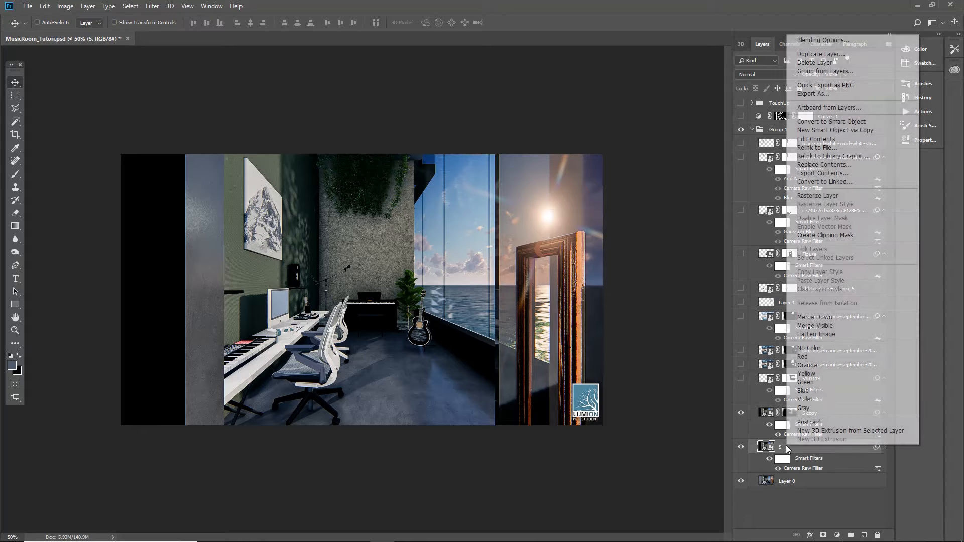
{"action": "key", "text": "Escape"}
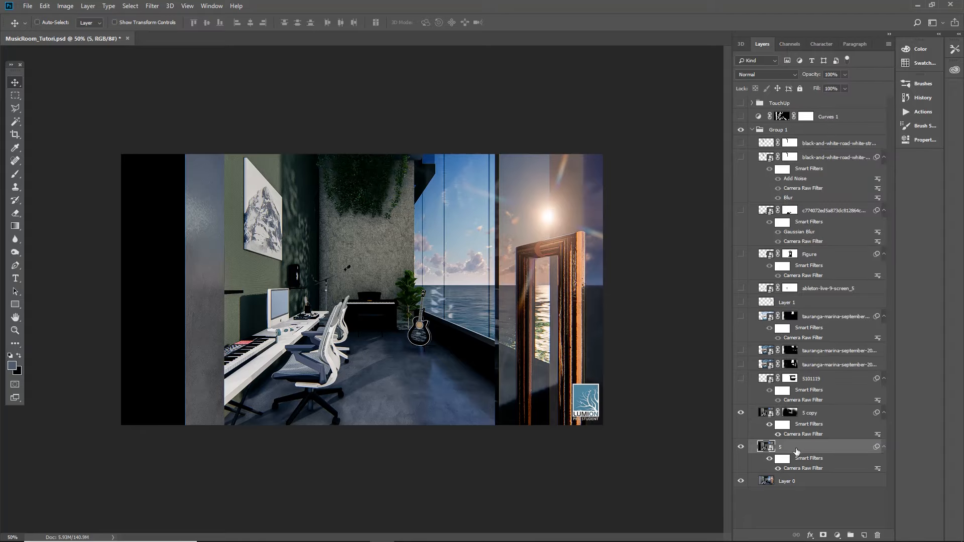
{"action": "left_click", "coordinate": [804, 417]}
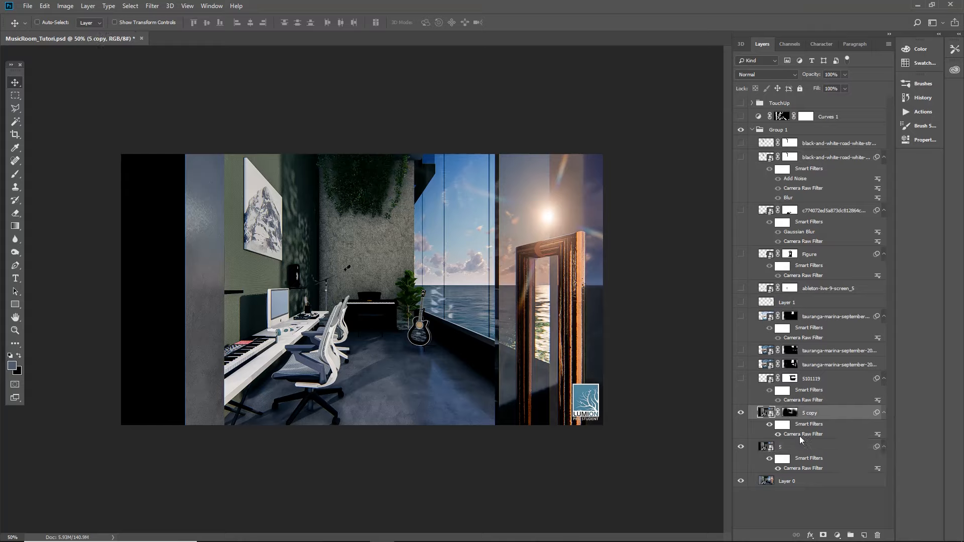
Review the Camera Raw Filter settings on the 5 copy layer and view its thumbnail options, closing both without changes
{"action": "double_click", "coordinate": [800, 435]}
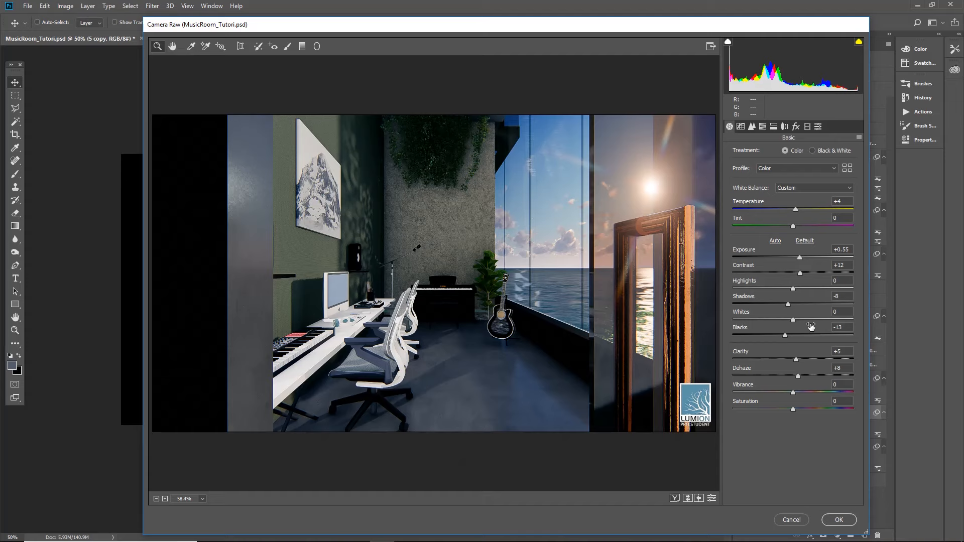
{"action": "left_click", "coordinate": [839, 520]}
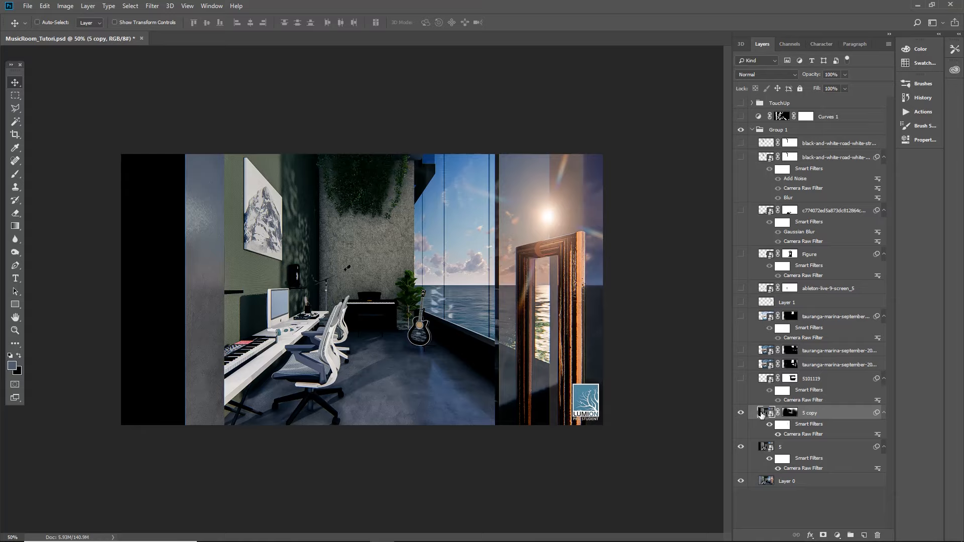
{"action": "right_click", "coordinate": [762, 413]}
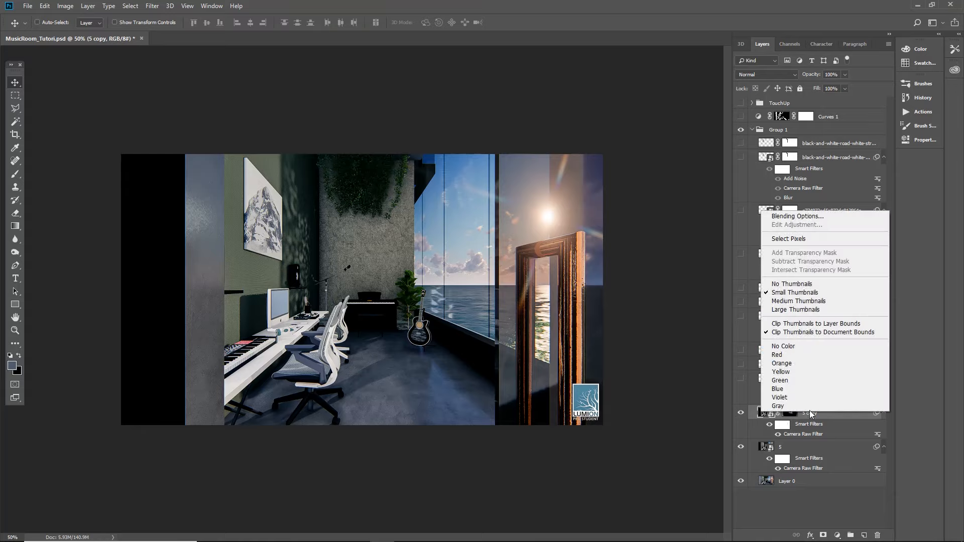
{"action": "left_click", "coordinate": [809, 413]}
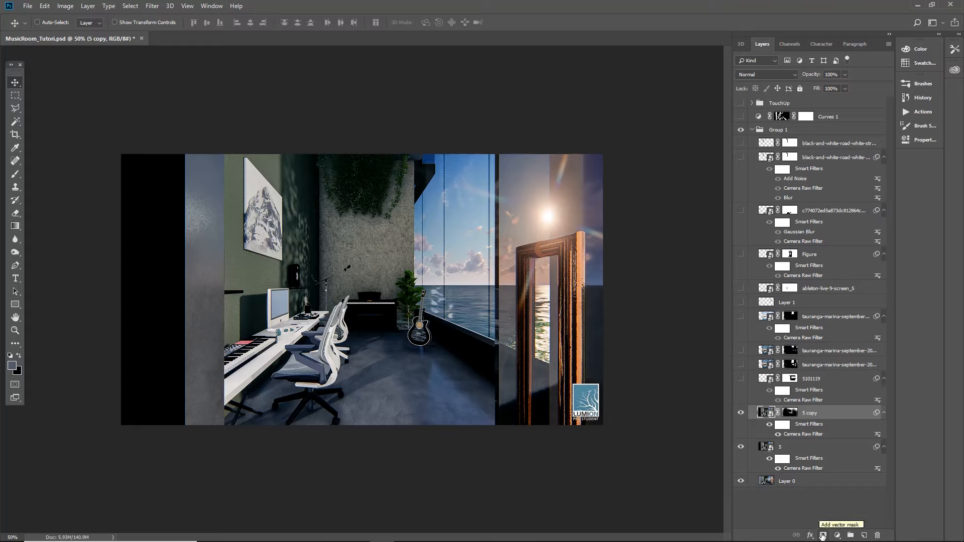
Target the 5 copy layer's mask, brush black across the lower floor area, and restore white as the foreground colour
{"action": "double_click", "coordinate": [790, 413]}
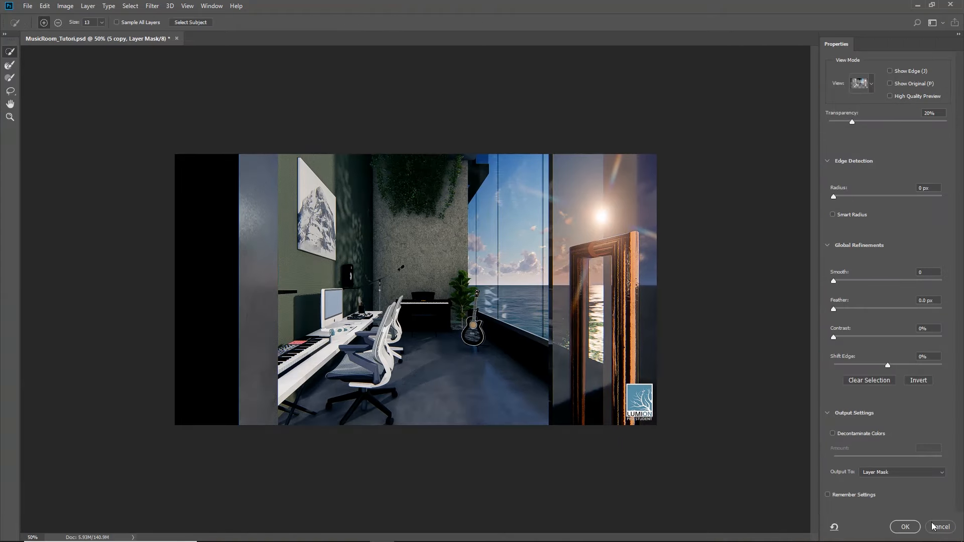
{"action": "left_click", "coordinate": [935, 527]}
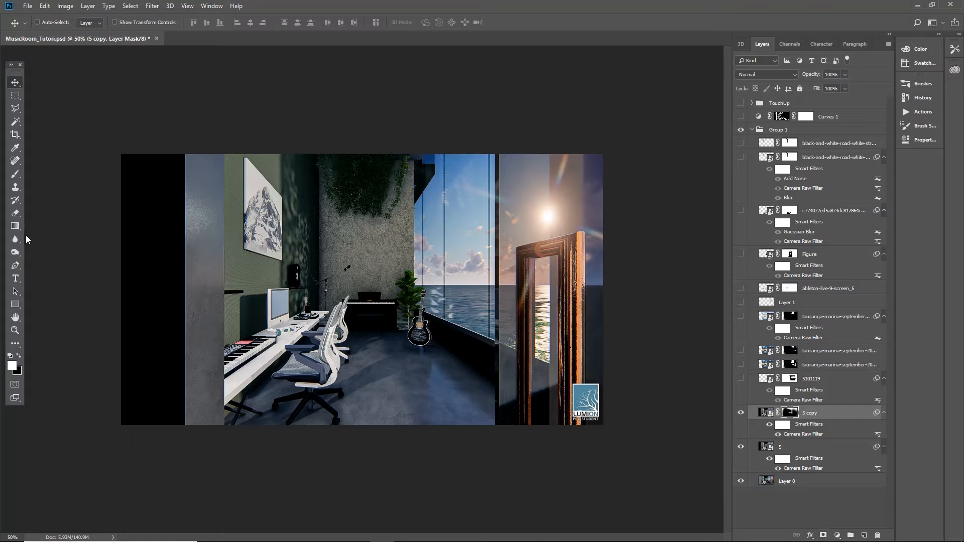
{"action": "left_click", "coordinate": [16, 174]}
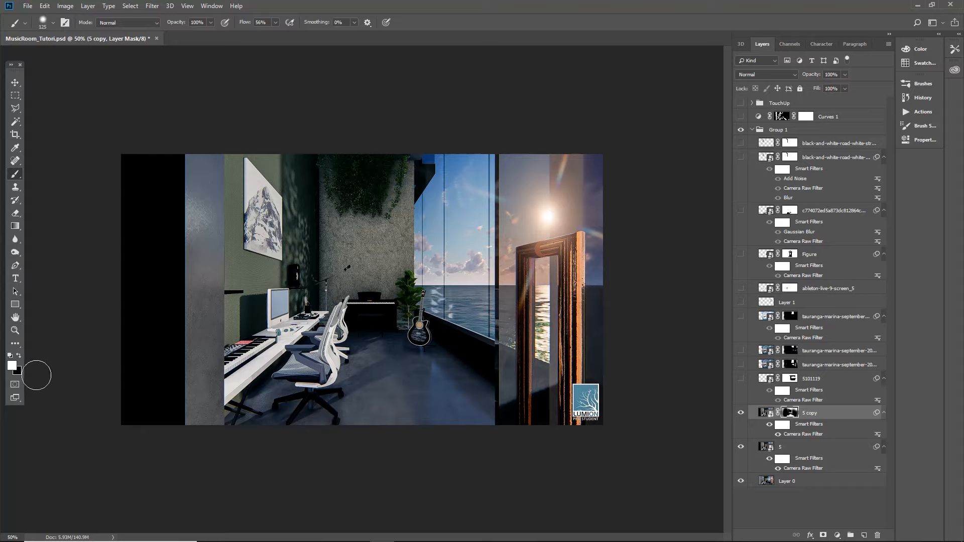
{"action": "left_click", "coordinate": [19, 356]}
{"action": "mouse_move", "coordinate": [372, 417]}
{"action": "left_mouse_down"}
{"action": "mouse_move", "coordinate": [423, 416]}
{"action": "mouse_move", "coordinate": [282, 422]}
{"action": "mouse_move", "coordinate": [476, 419]}
{"action": "mouse_move", "coordinate": [418, 404]}
{"action": "mouse_move", "coordinate": [320, 402]}
{"action": "mouse_move", "coordinate": [430, 387]}
{"action": "mouse_move", "coordinate": [400, 390]}
{"action": "mouse_move", "coordinate": [440, 392]}
{"action": "mouse_move", "coordinate": [413, 399]}
{"action": "mouse_move", "coordinate": [449, 397]}
{"action": "mouse_move", "coordinate": [426, 401]}
{"action": "mouse_move", "coordinate": [465, 412]}
{"action": "mouse_move", "coordinate": [380, 385]}
{"action": "mouse_move", "coordinate": [407, 379]}
{"action": "mouse_move", "coordinate": [349, 392]}
{"action": "mouse_move", "coordinate": [317, 419]}
{"action": "mouse_move", "coordinate": [348, 417]}
{"action": "mouse_move", "coordinate": [305, 418]}
{"action": "mouse_move", "coordinate": [399, 392]}
{"action": "mouse_move", "coordinate": [416, 414]}
{"action": "mouse_move", "coordinate": [457, 408]}
{"action": "mouse_move", "coordinate": [287, 423]}
{"action": "mouse_move", "coordinate": [300, 410]}
{"action": "mouse_move", "coordinate": [452, 413]}
{"action": "left_mouse_up"}
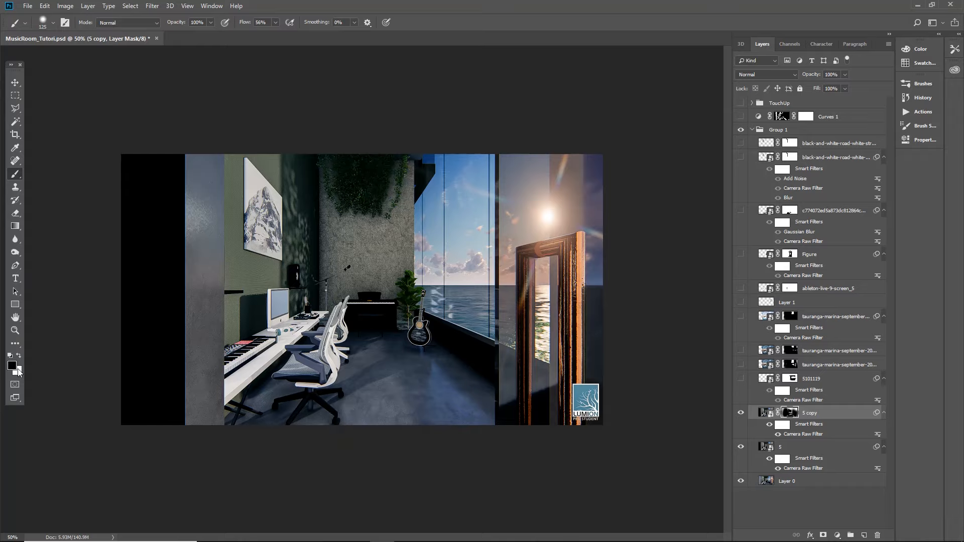
{"action": "left_click", "coordinate": [19, 355]}
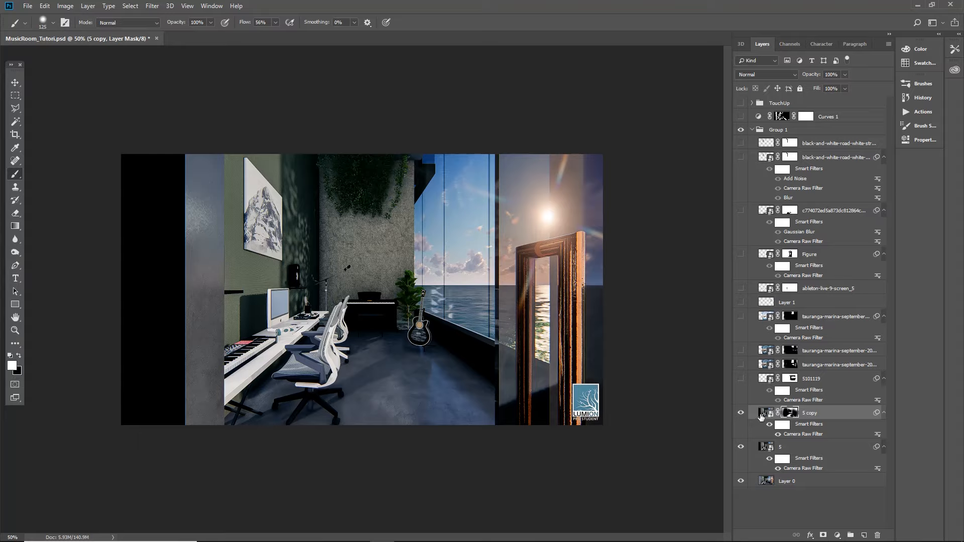
Show the 5101119 building layer, toggling its visibility to compare the effect, and select it
{"action": "left_click", "coordinate": [742, 380]}
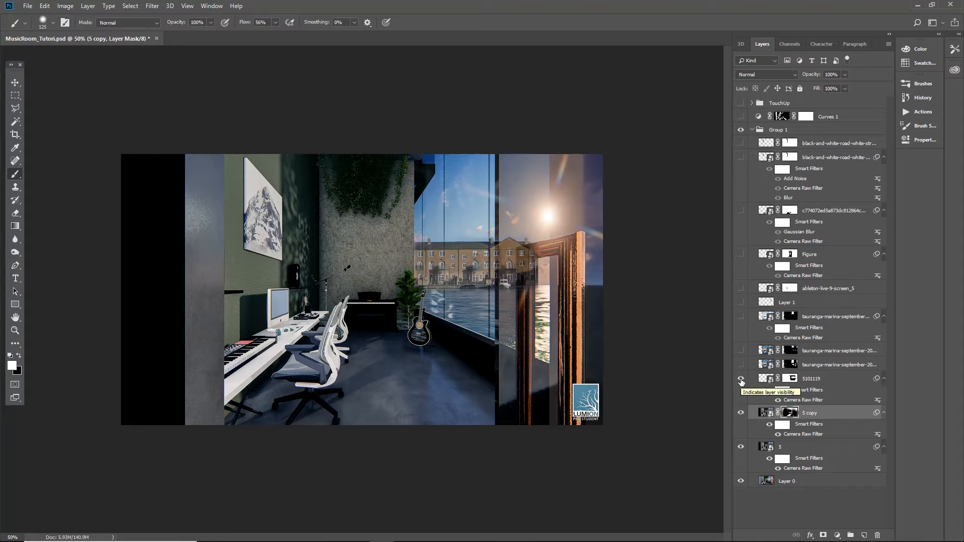
{"action": "left_click", "coordinate": [741, 379]}
{"action": "left_click", "coordinate": [741, 380]}
{"action": "left_click", "coordinate": [760, 380]}
Duplicate the 5101119 layer as 5101119 copy and hide the original
{"action": "right_click", "coordinate": [760, 380]}
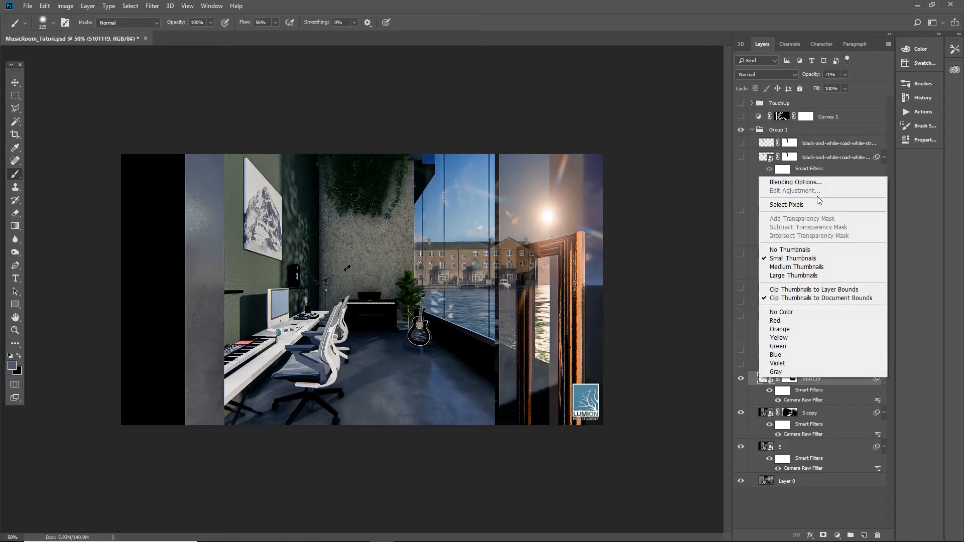
{"action": "left_click", "coordinate": [829, 400]}
{"action": "right_click", "coordinate": [812, 379]}
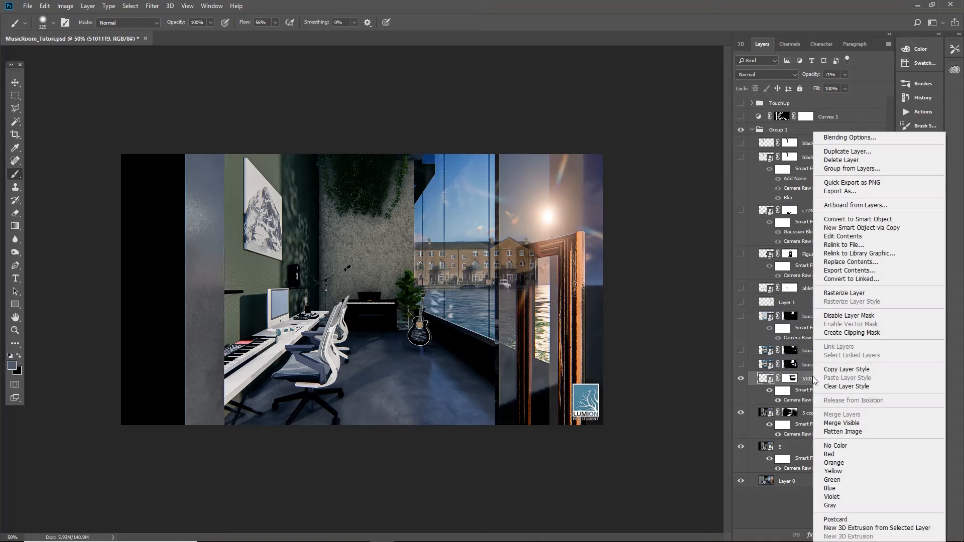
{"action": "left_click", "coordinate": [859, 152]}
{"action": "left_click", "coordinate": [566, 151]}
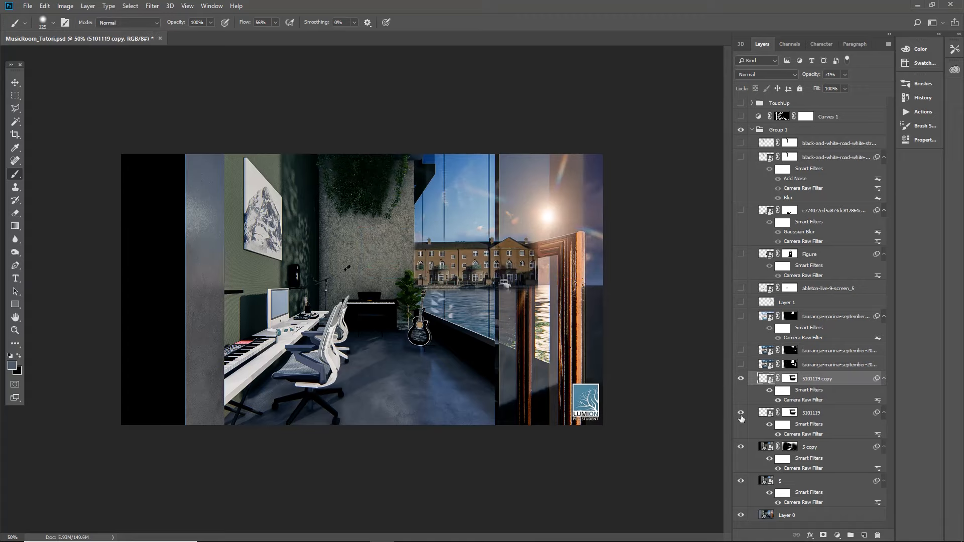
{"action": "left_click", "coordinate": [742, 414]}
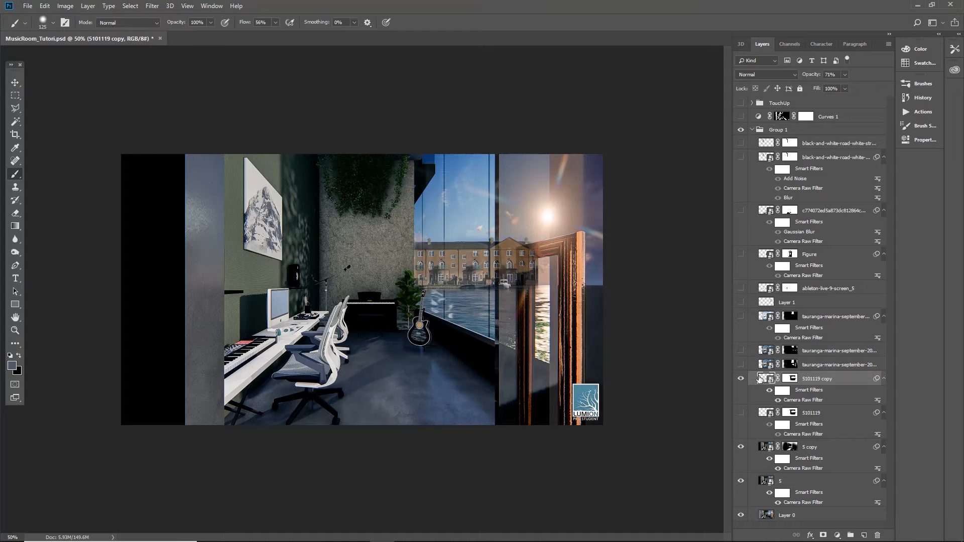
Target the 5101119 copy layer's mask and brush with white to reveal the full rectangle of the building photo
{"action": "double_click", "coordinate": [795, 383]}
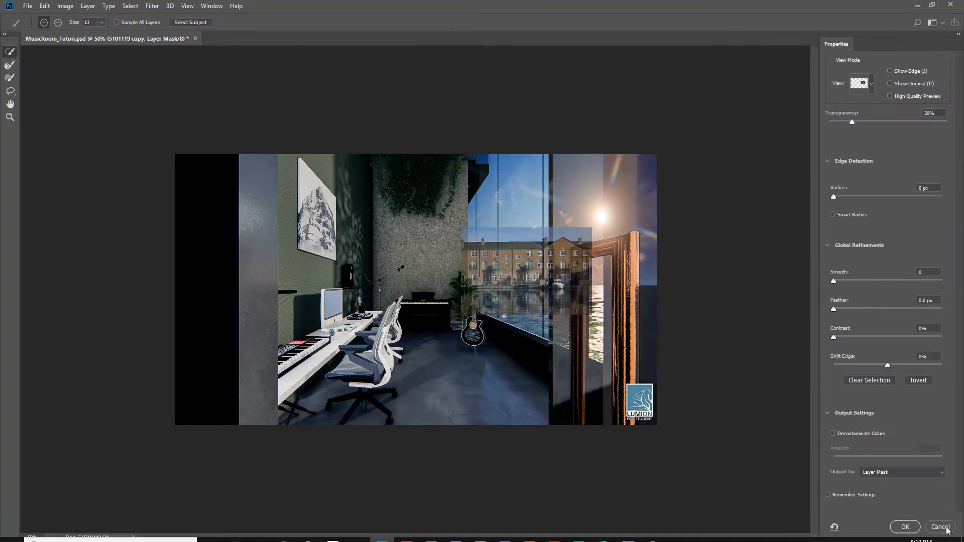
{"action": "left_click", "coordinate": [933, 530]}
{"action": "left_click", "coordinate": [718, 242]}
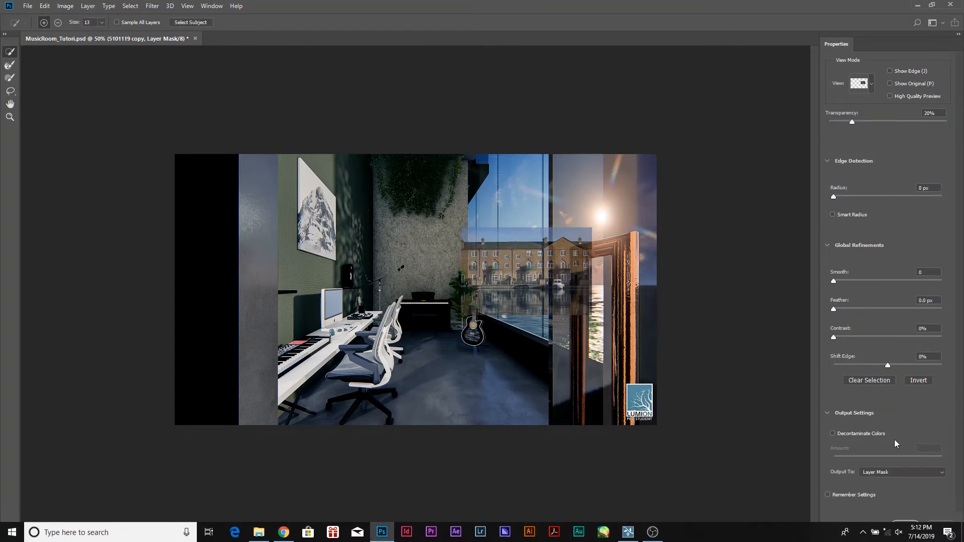
{"action": "left_click", "coordinate": [940, 527]}
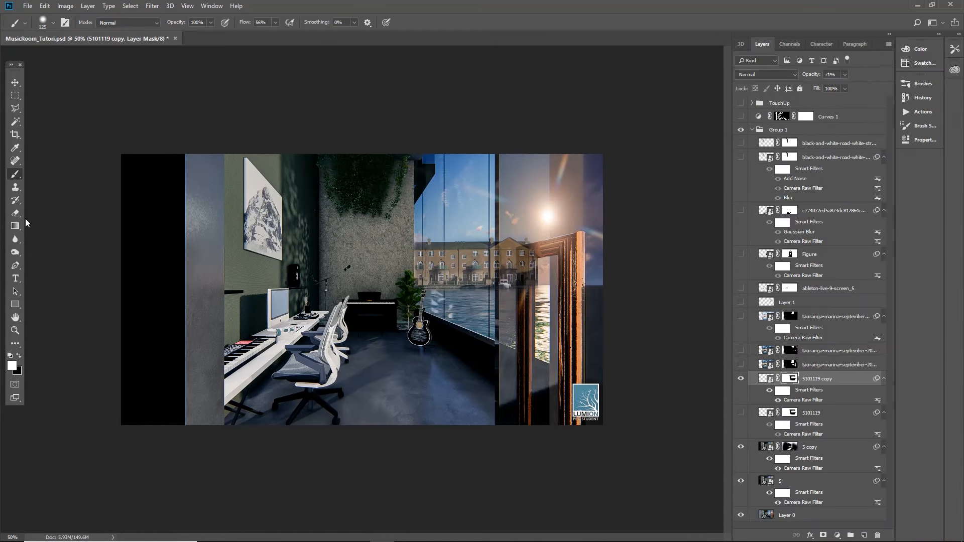
{"action": "mouse_move", "coordinate": [429, 300]}
{"action": "left_mouse_down"}
{"action": "mouse_move", "coordinate": [420, 301]}
{"action": "mouse_move", "coordinate": [522, 299]}
{"action": "left_mouse_up"}
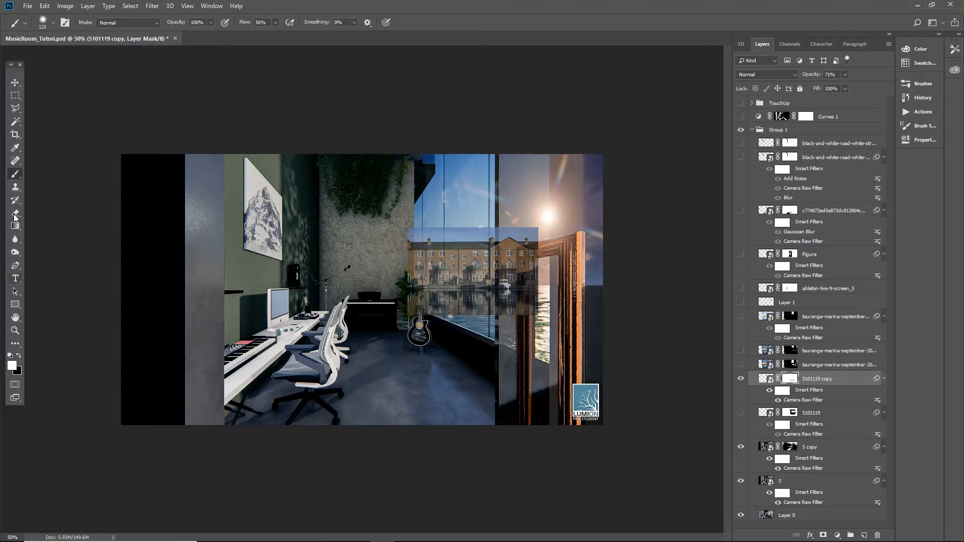
Brush black on the 5101119 copy mask to hide the photo over the plant, guitar, ledge and wooden door frame
{"action": "left_click", "coordinate": [17, 357]}
{"action": "mouse_move", "coordinate": [374, 305]}
{"action": "left_mouse_down"}
{"action": "mouse_move", "coordinate": [478, 317]}
{"action": "mouse_move", "coordinate": [432, 314]}
{"action": "mouse_move", "coordinate": [536, 307]}
{"action": "mouse_move", "coordinate": [392, 306]}
{"action": "mouse_move", "coordinate": [394, 291]}
{"action": "mouse_move", "coordinate": [402, 303]}
{"action": "mouse_move", "coordinate": [400, 216]}
{"action": "mouse_move", "coordinate": [401, 306]}
{"action": "mouse_move", "coordinate": [394, 219]}
{"action": "mouse_move", "coordinate": [404, 303]}
{"action": "mouse_move", "coordinate": [393, 228]}
{"action": "mouse_move", "coordinate": [435, 217]}
{"action": "mouse_move", "coordinate": [401, 218]}
{"action": "mouse_move", "coordinate": [545, 218]}
{"action": "mouse_move", "coordinate": [544, 227]}
{"action": "mouse_move", "coordinate": [400, 227]}
{"action": "mouse_move", "coordinate": [539, 223]}
{"action": "mouse_move", "coordinate": [553, 244]}
{"action": "mouse_move", "coordinate": [543, 295]}
{"action": "mouse_move", "coordinate": [541, 253]}
{"action": "left_mouse_up"}
{"action": "mouse_move", "coordinate": [533, 269]}
{"action": "left_mouse_down"}
{"action": "mouse_move", "coordinate": [522, 271]}
{"action": "mouse_move", "coordinate": [589, 274]}
{"action": "left_mouse_up"}
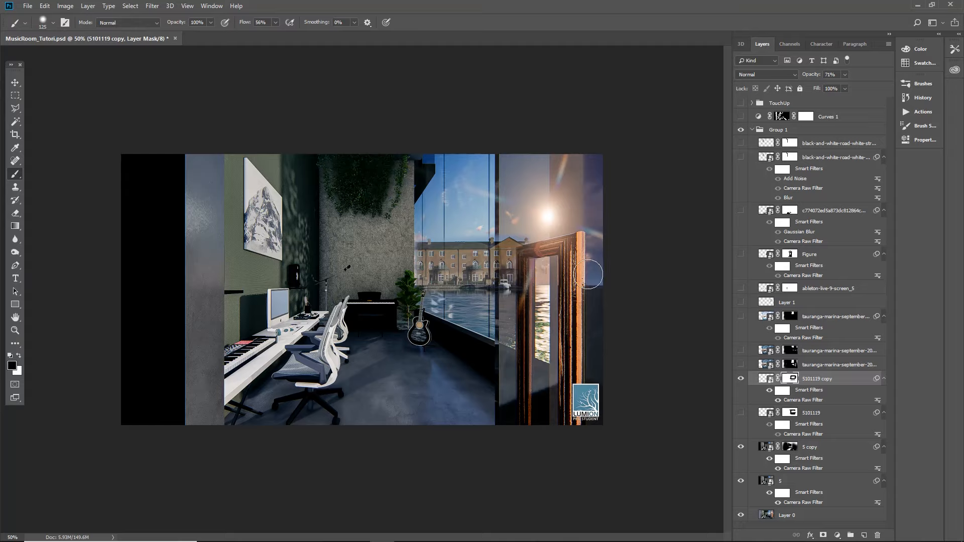
Hide the 5101119 copy layer, and show the original 5101119 layer and the lowest tauranga-marina layer
{"action": "left_click", "coordinate": [741, 379]}
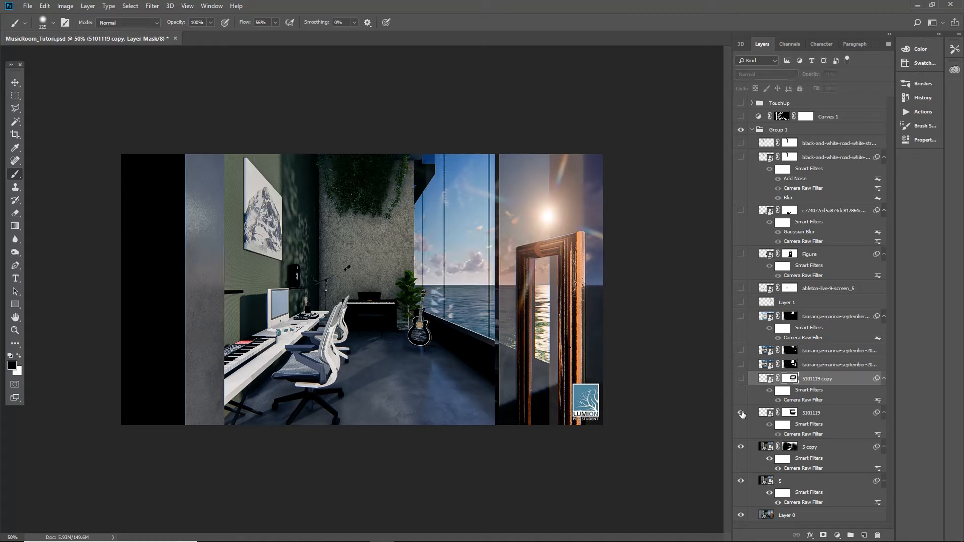
{"action": "left_click", "coordinate": [740, 412]}
{"action": "left_click", "coordinate": [742, 365]}
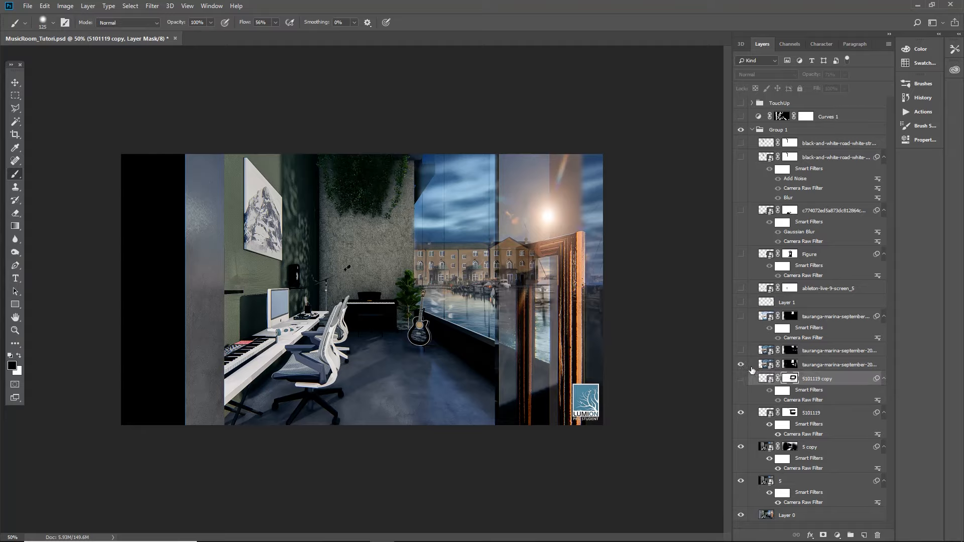
Open the source image of the lowest tauranga-marina smart object to examine it, and return to MusicRoom_Tutori.psd
{"action": "left_click", "coordinate": [762, 366]}
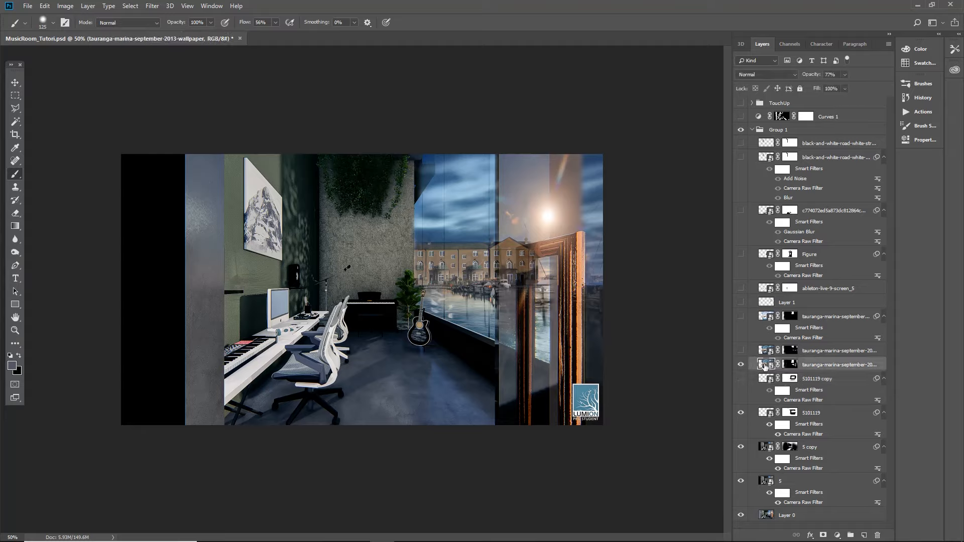
{"action": "double_click", "coordinate": [762, 365]}
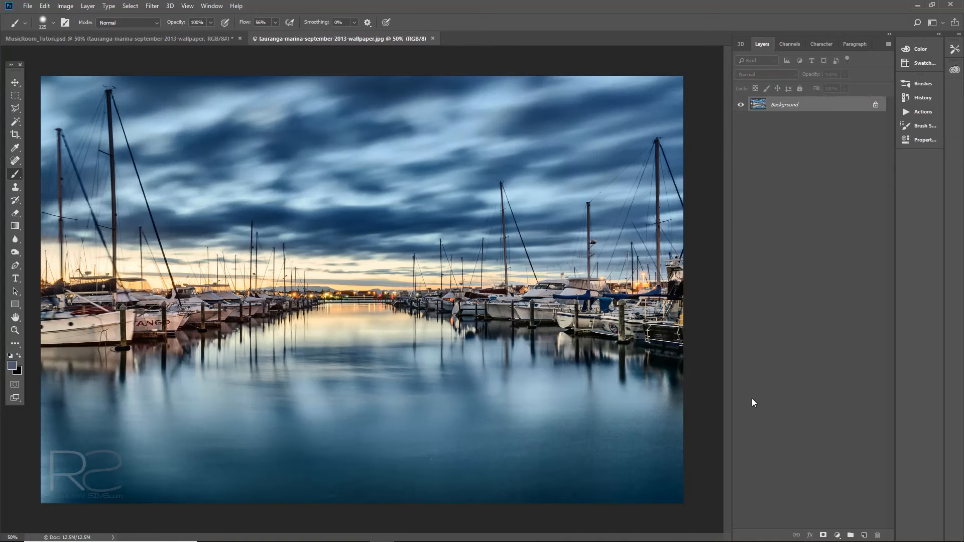
{"action": "left_click", "coordinate": [201, 40]}
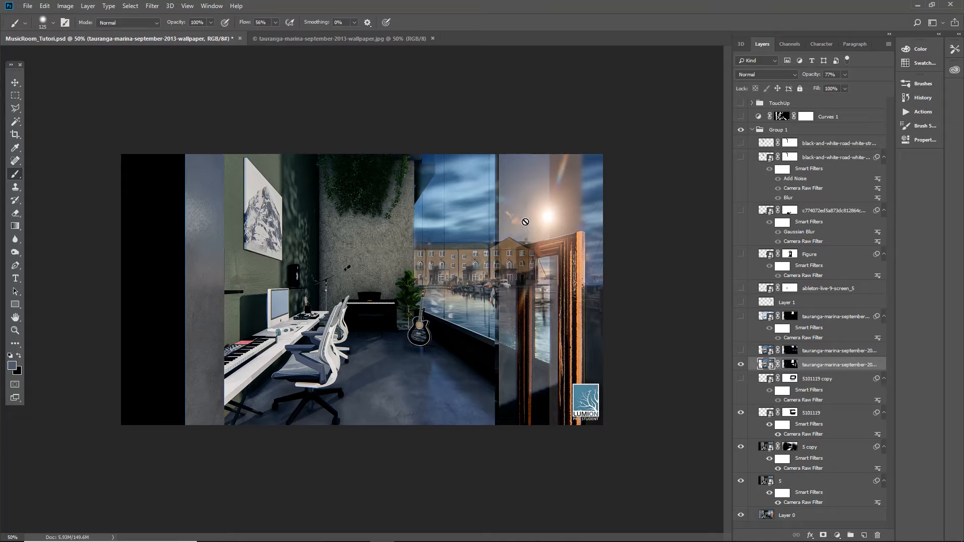
Show the other two tauranga-marina layers and Layer 1
{"action": "left_click", "coordinate": [741, 351]}
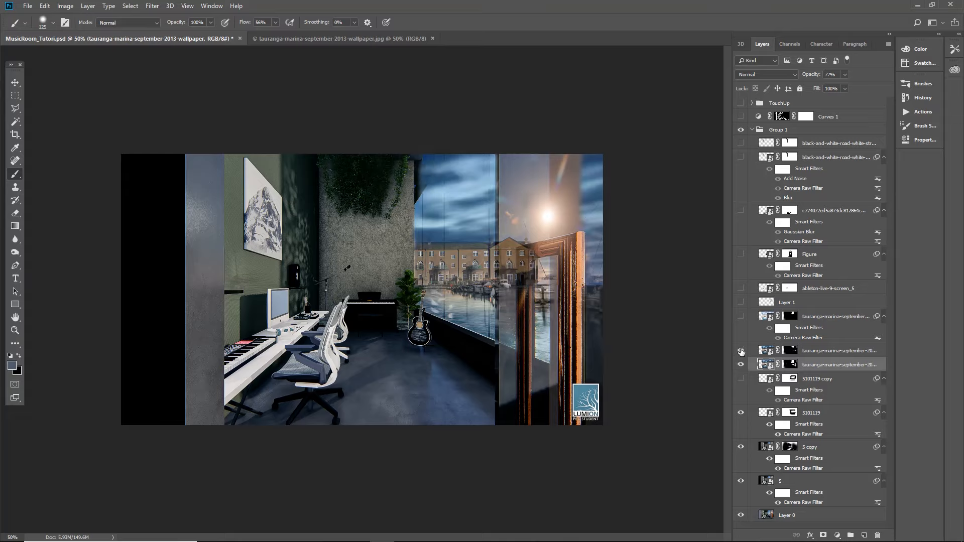
{"action": "left_click", "coordinate": [742, 318]}
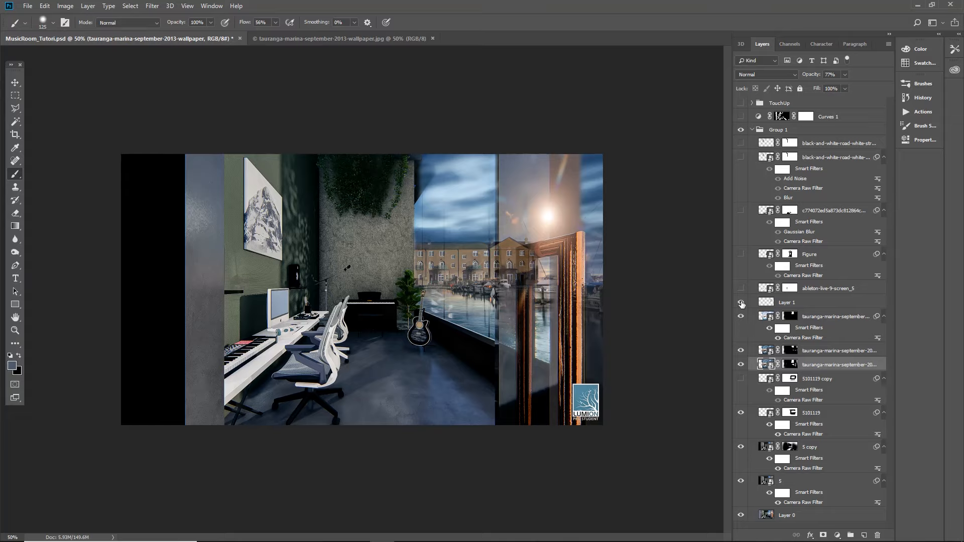
{"action": "left_click", "coordinate": [741, 304]}
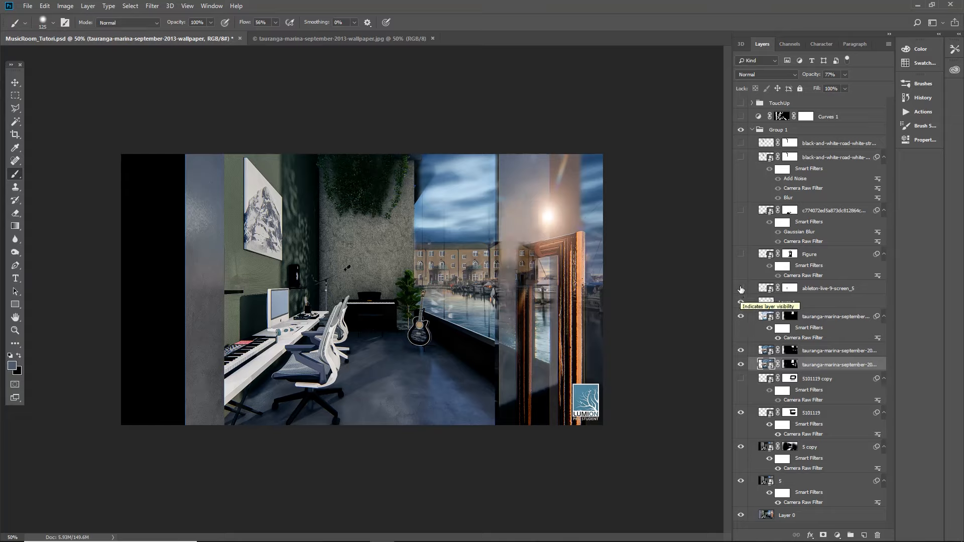
Show the ableton-live-9-screen_S layer on the computer monitor, toggling its visibility to compare the effect
{"action": "left_click", "coordinate": [742, 289]}
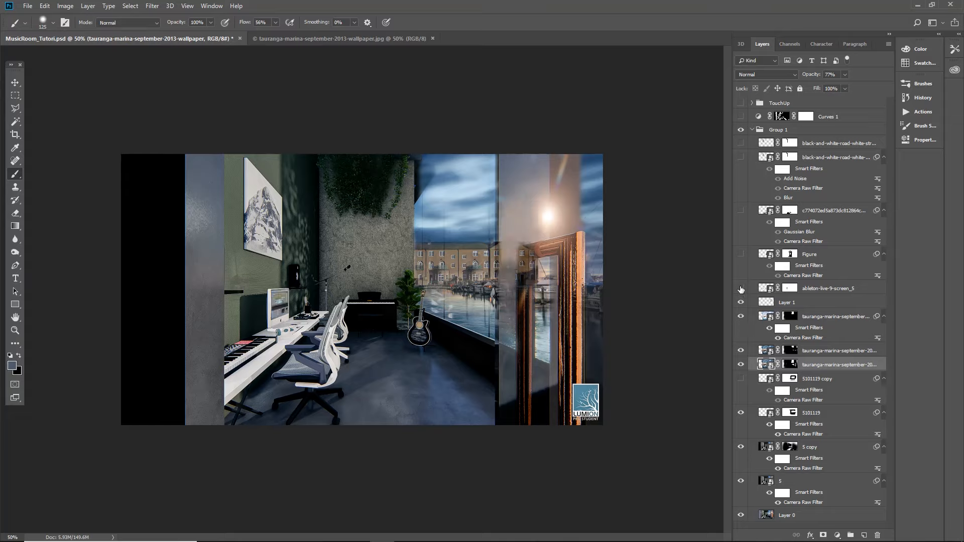
{"action": "left_click", "coordinate": [741, 289]}
{"action": "left_click", "coordinate": [742, 289]}
{"action": "left_click", "coordinate": [742, 289]}
{"action": "left_click", "coordinate": [742, 288]}
Show and select the Figure layer containing the walking woman
{"action": "left_click", "coordinate": [741, 254]}
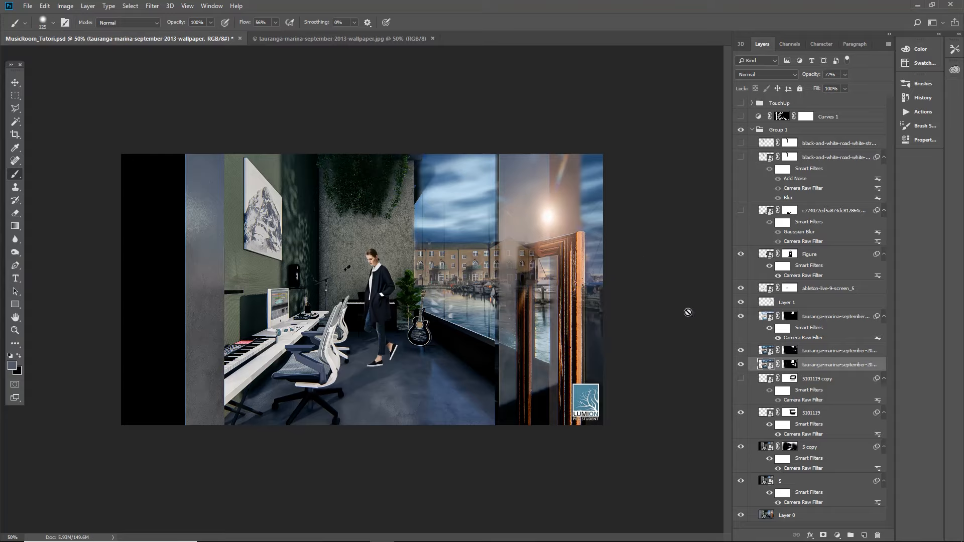
{"action": "left_click", "coordinate": [766, 257]}
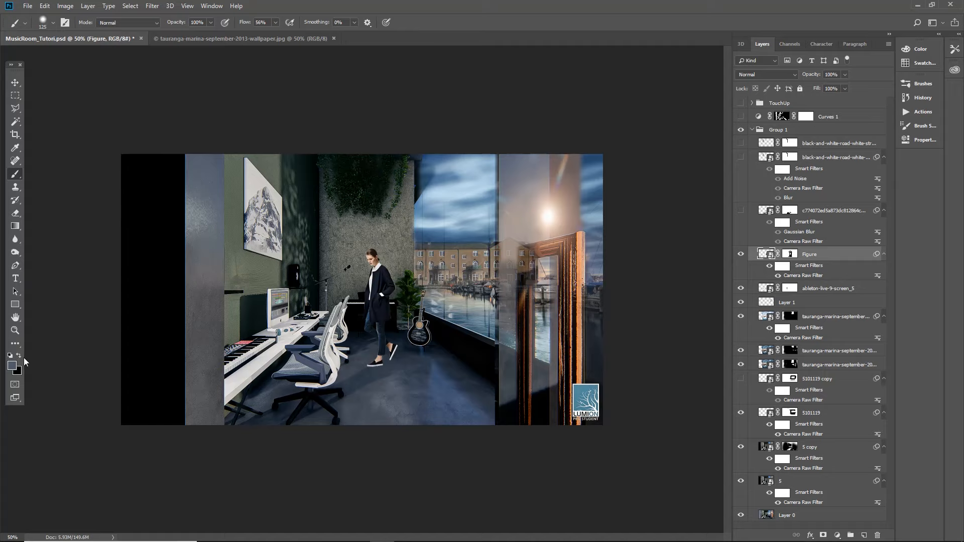
Try brushing white on the Figure layer's mask beside the woman and the rear chair, and undo the stroke
{"action": "left_click", "coordinate": [790, 255]}
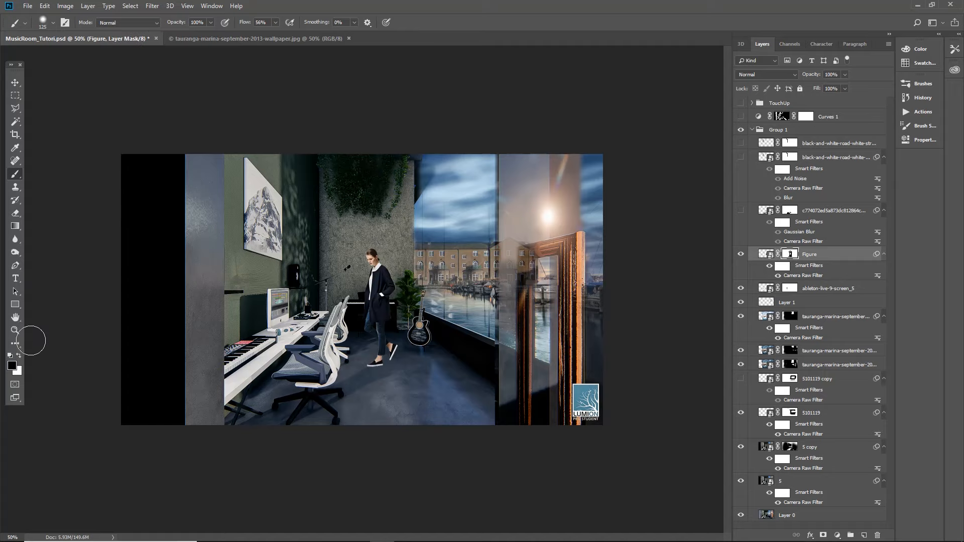
{"action": "key", "text": "x"}
{"action": "mouse_move", "coordinate": [354, 316]}
{"action": "left_mouse_down"}
{"action": "mouse_move", "coordinate": [375, 304]}
{"action": "mouse_move", "coordinate": [394, 343]}
{"action": "mouse_move", "coordinate": [413, 312]}
{"action": "mouse_move", "coordinate": [400, 333]}
{"action": "mouse_move", "coordinate": [362, 327]}
{"action": "left_mouse_up"}
{"action": "key", "text": "ctrl+z"}
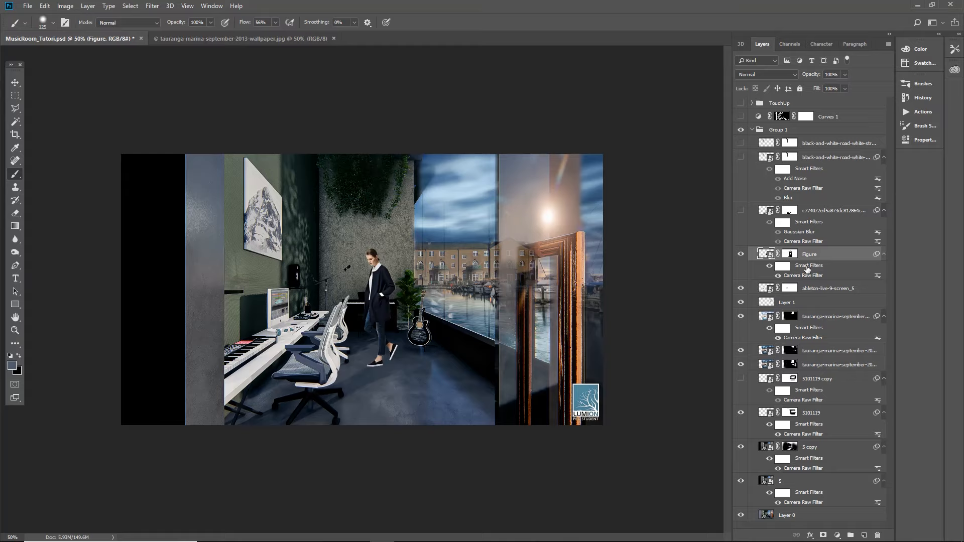
Show and select the c774072ed5a873dc812864c20c13d220 copy layer above Figure, and look through the available Blur filters
{"action": "left_click", "coordinate": [742, 212]}
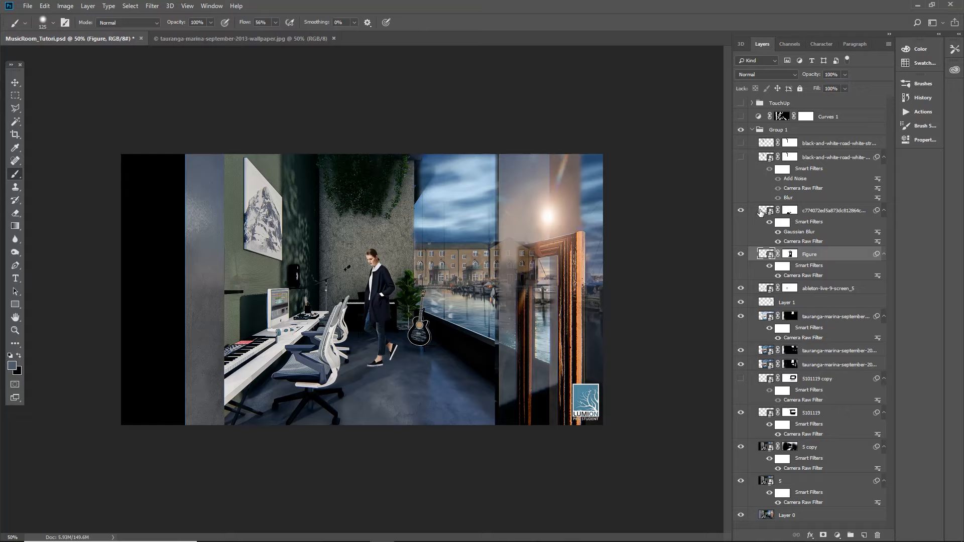
{"action": "left_click", "coordinate": [762, 211]}
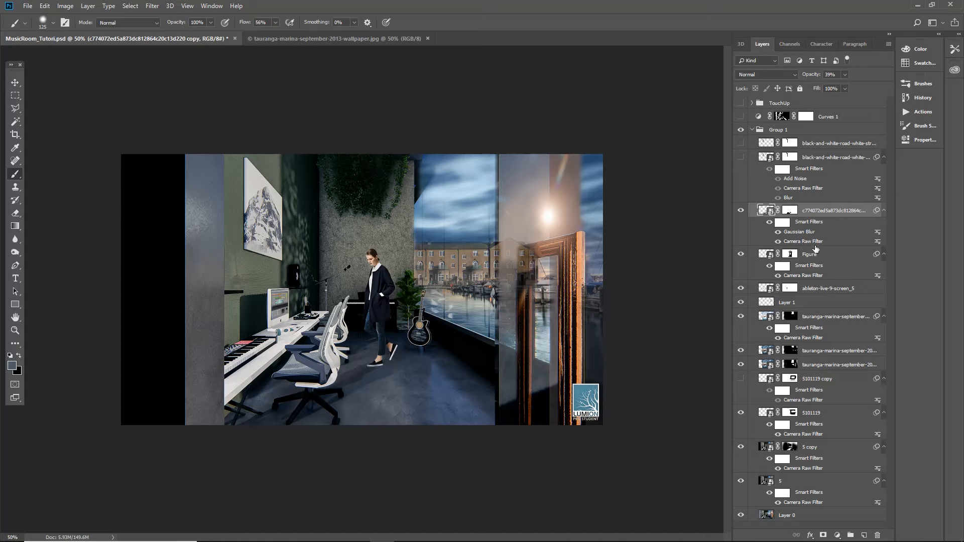
{"action": "left_click", "coordinate": [152, 5]}
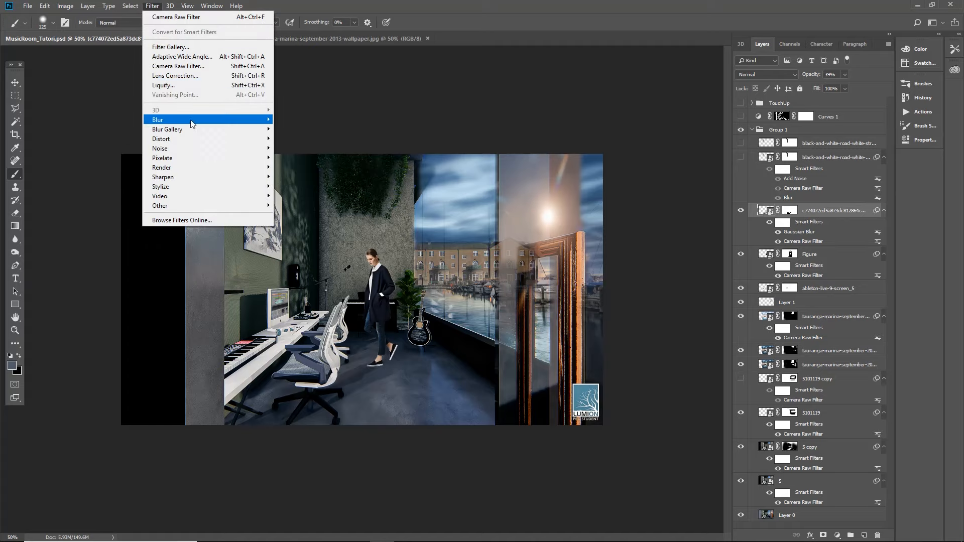
{"action": "mouse_move", "coordinate": [193, 121]}
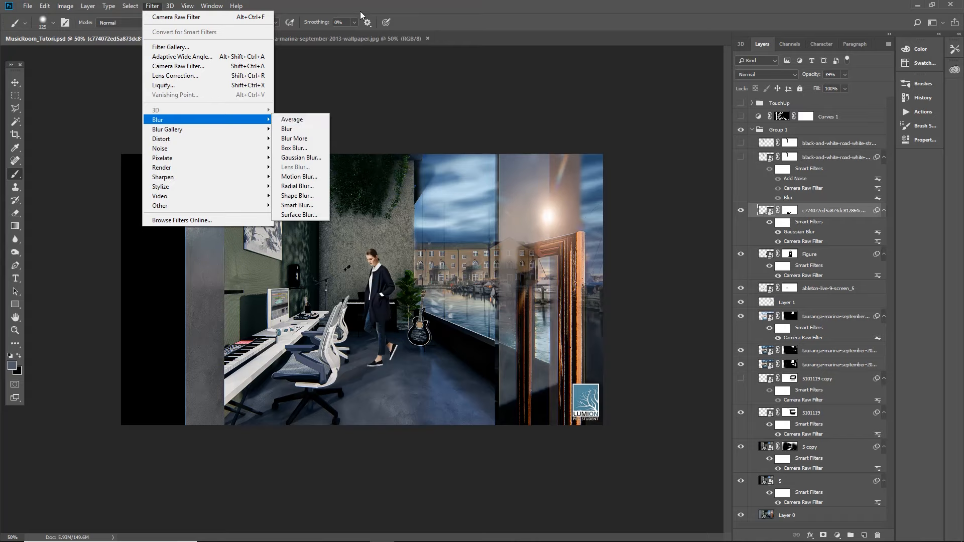
{"action": "key", "text": "Escape"}
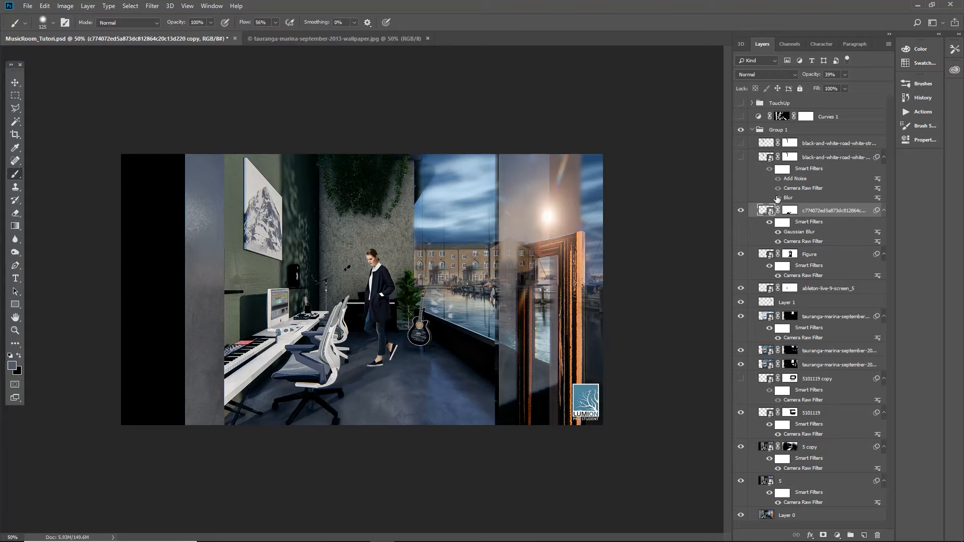
Show and select the black-and-white street photo smart object in the wall frame, and commit a Free Transform on it
{"action": "left_click", "coordinate": [741, 158]}
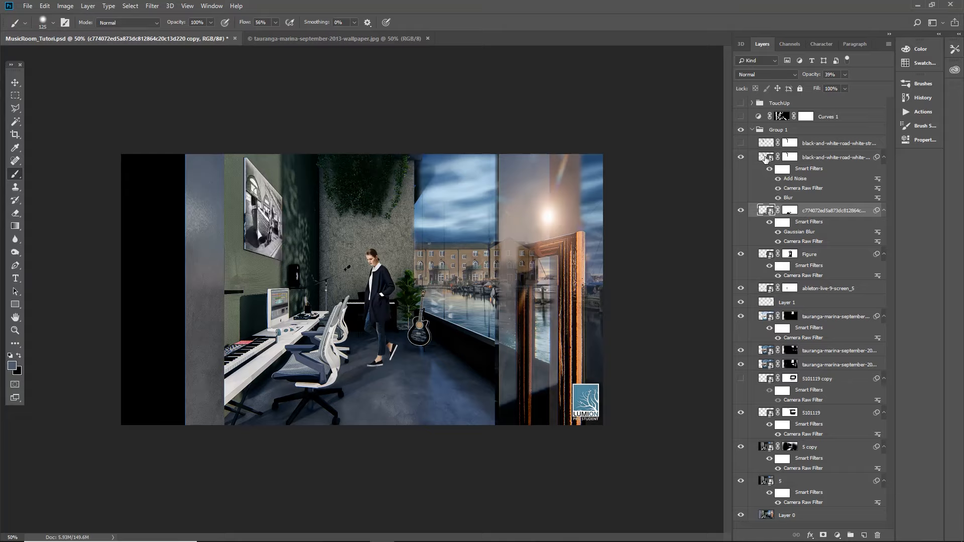
{"action": "left_click", "coordinate": [766, 159]}
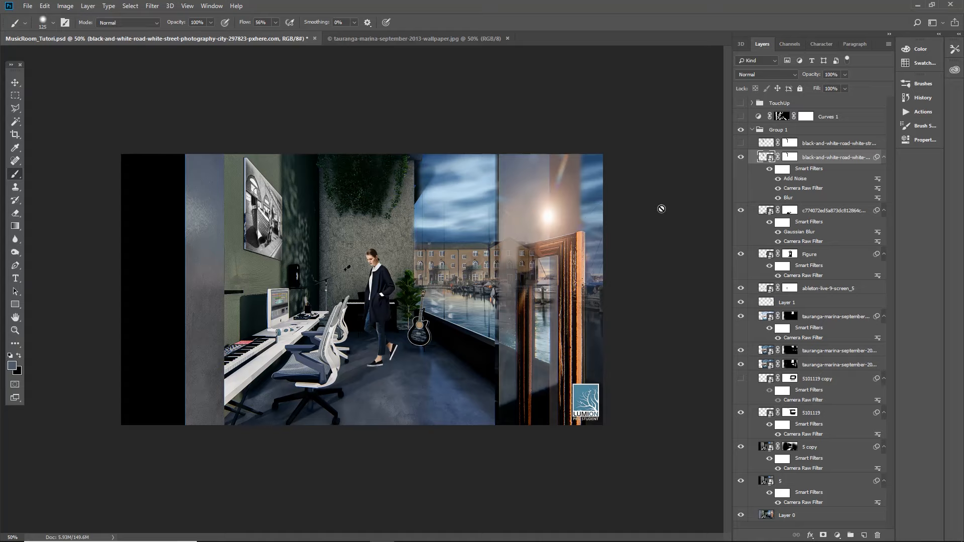
{"action": "key", "text": "ctrl+t"}
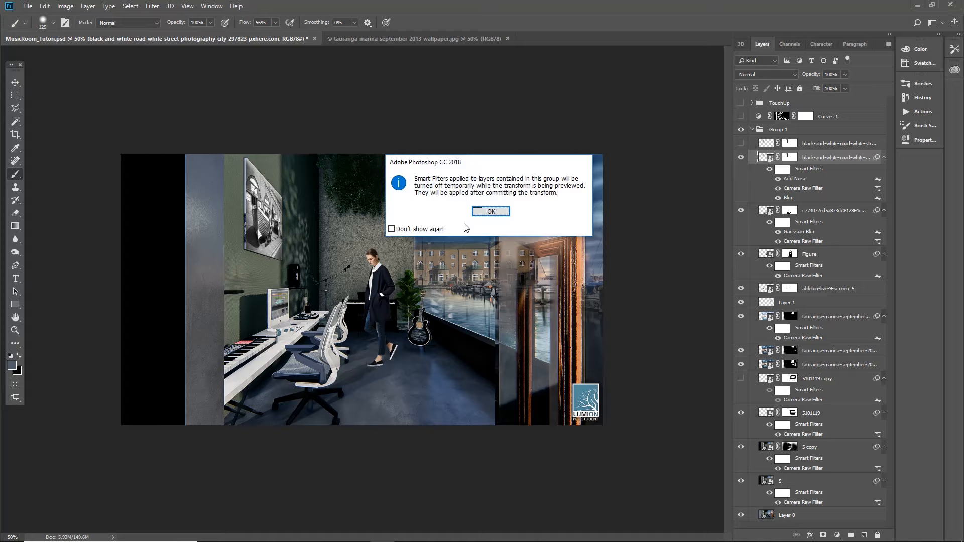
{"action": "left_click", "coordinate": [491, 212]}
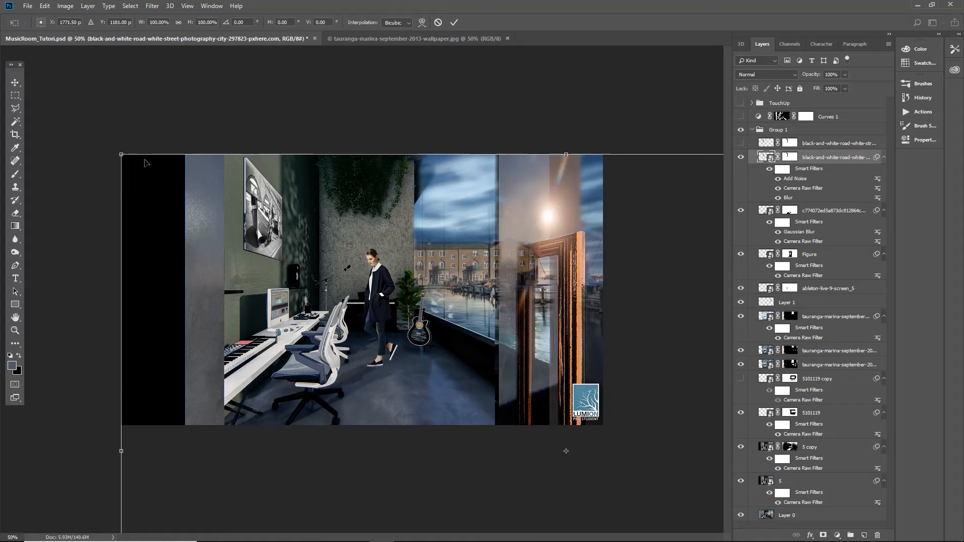
{"action": "mouse_move", "coordinate": [122, 158]}
{"action": "left_mouse_down"}
{"action": "mouse_move", "coordinate": [134, 156]}
{"action": "mouse_move", "coordinate": [143, 191]}
{"action": "mouse_move", "coordinate": [165, 214]}
{"action": "mouse_move", "coordinate": [114, 171]}
{"action": "mouse_move", "coordinate": [129, 156]}
{"action": "mouse_move", "coordinate": [120, 156]}
{"action": "left_mouse_up"}
{"action": "key", "text": "Return"}
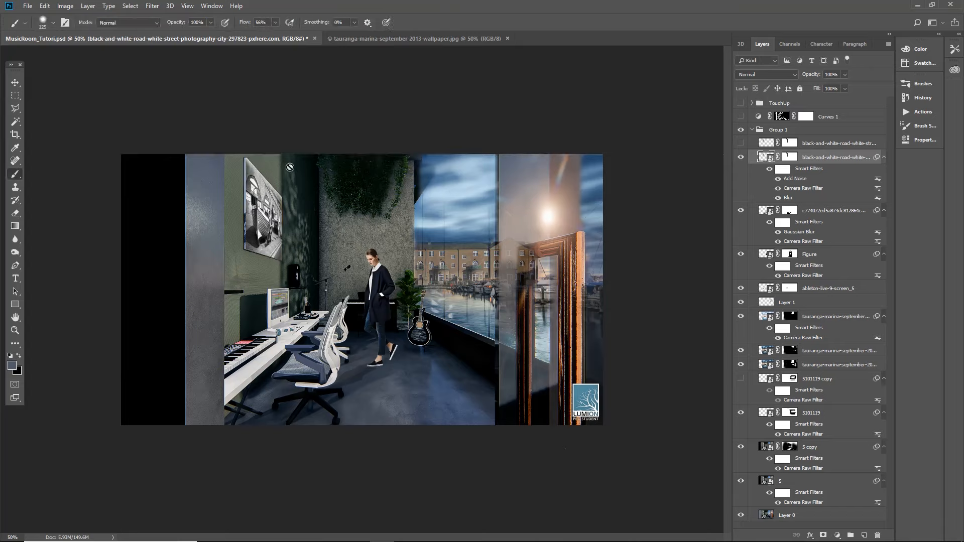
Show and select the copy of the black-and-white street photo layer, toggling the TouchUp group and the copy to compare their effects
{"action": "left_click", "coordinate": [740, 143]}
{"action": "left_click", "coordinate": [822, 146]}
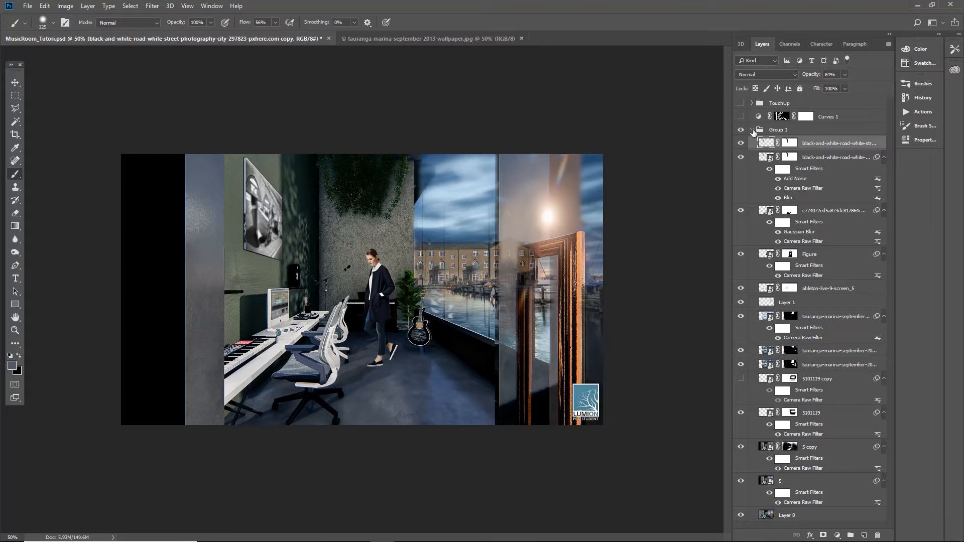
{"action": "left_click", "coordinate": [741, 104]}
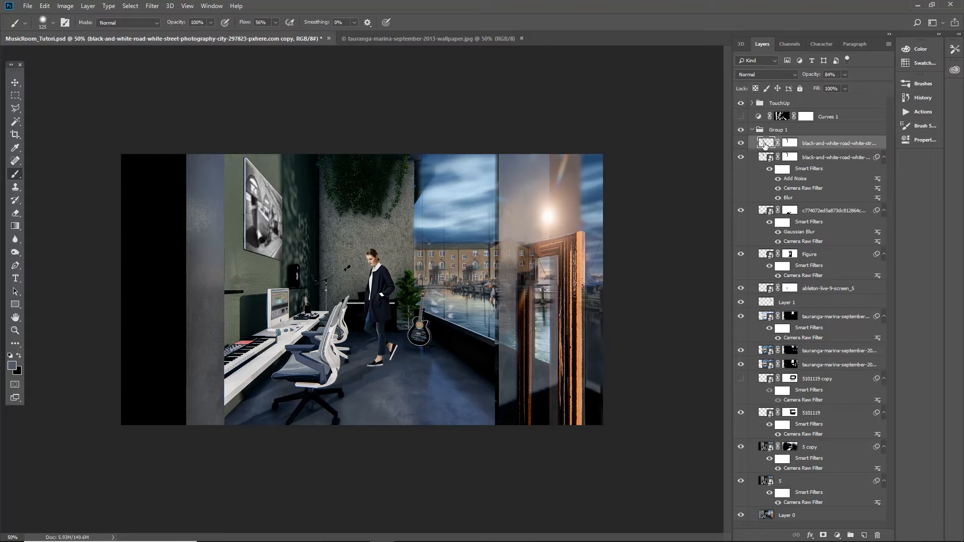
{"action": "left_click", "coordinate": [741, 104]}
{"action": "left_click", "coordinate": [742, 143]}
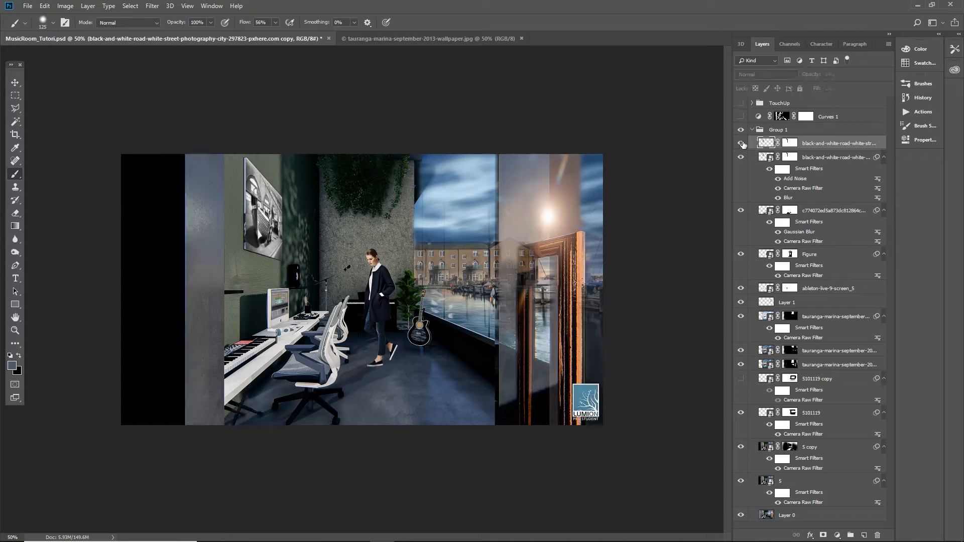
Toggle the visibility of the c774072ed5a873dc812864c20c13d220 copy and Figure layers to compare the image with and without them
{"action": "left_click", "coordinate": [741, 211]}
{"action": "left_click", "coordinate": [742, 211]}
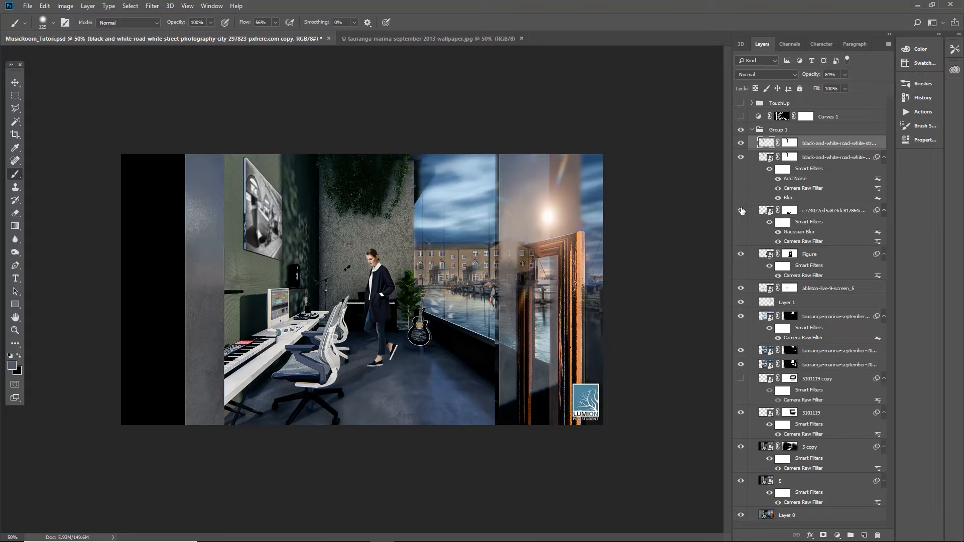
{"action": "left_click", "coordinate": [741, 254]}
{"action": "left_click", "coordinate": [740, 255]}
Duplicate the Figure layer as Figure copy and hide the original Figure layer
{"action": "left_click", "coordinate": [818, 255]}
{"action": "right_click", "coordinate": [818, 257]}
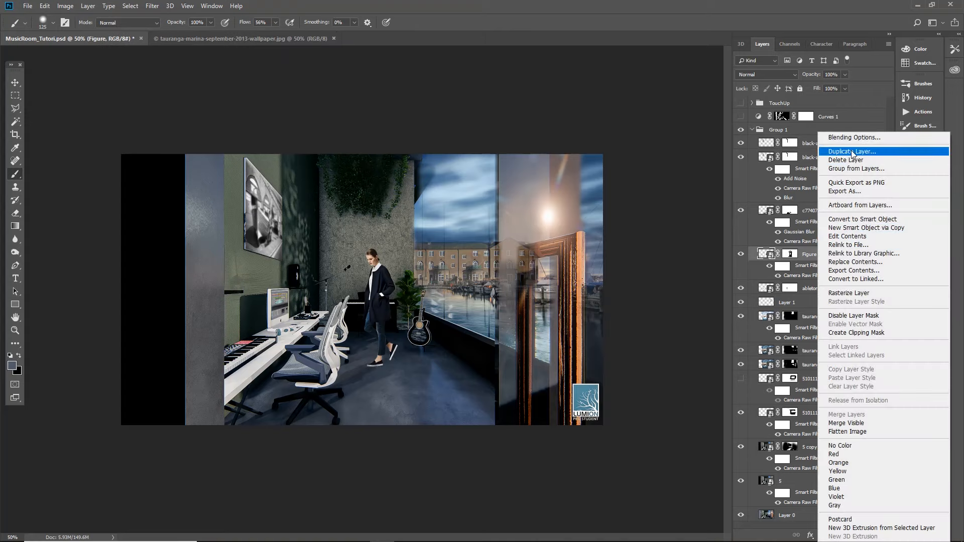
{"action": "left_click", "coordinate": [852, 151]}
{"action": "left_click", "coordinate": [565, 148]}
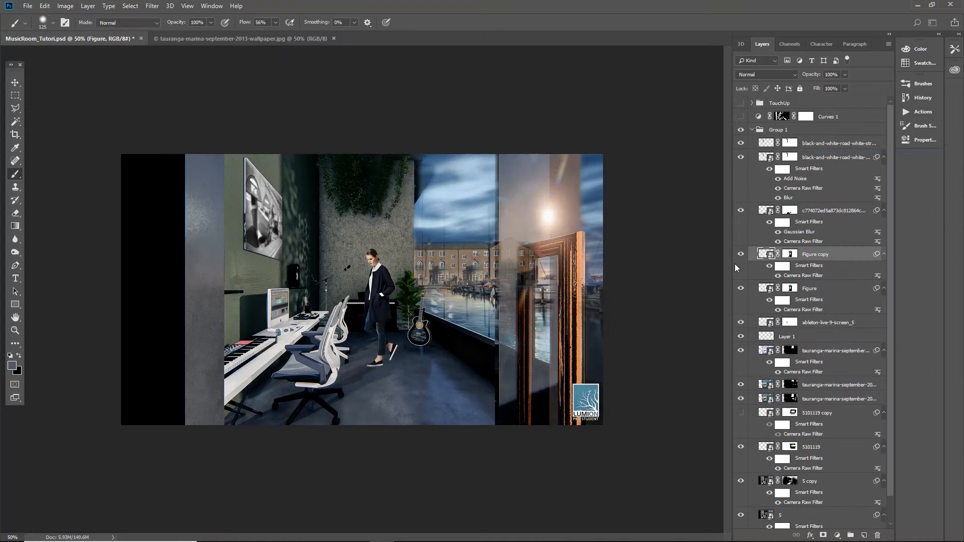
{"action": "left_click", "coordinate": [741, 291]}
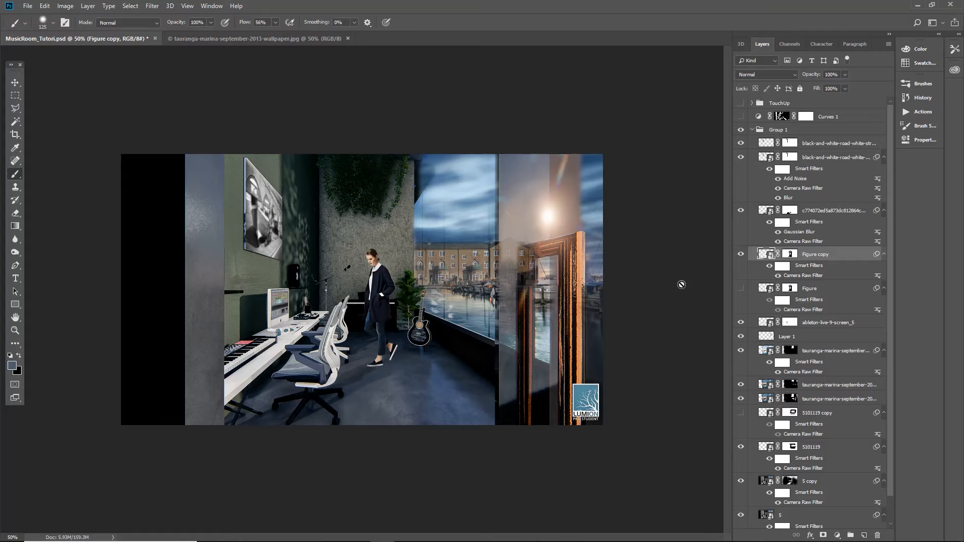
Add an Exposure adjustment layer above Figure copy, trying an exposure of +2.10 and undoing that change
{"action": "left_click", "coordinate": [837, 535]}
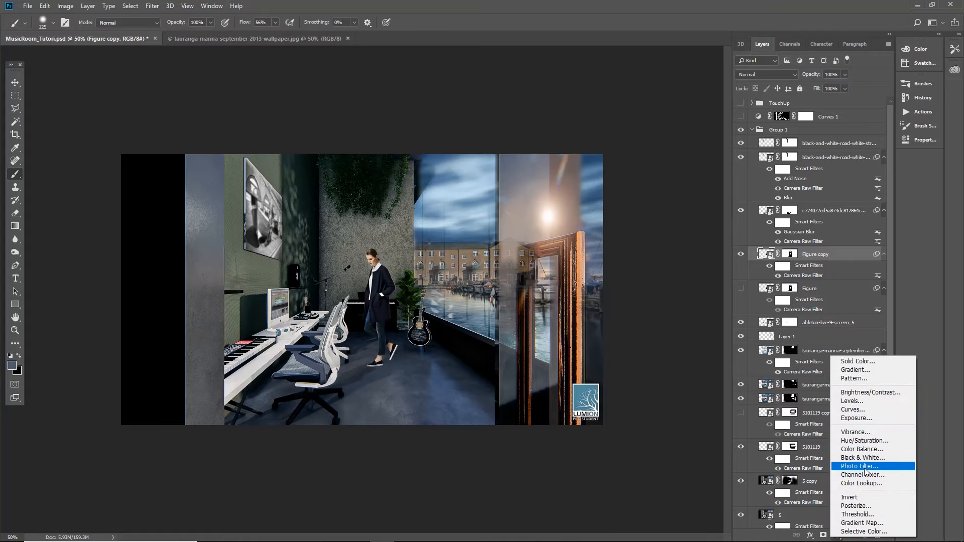
{"action": "left_click", "coordinate": [871, 422]}
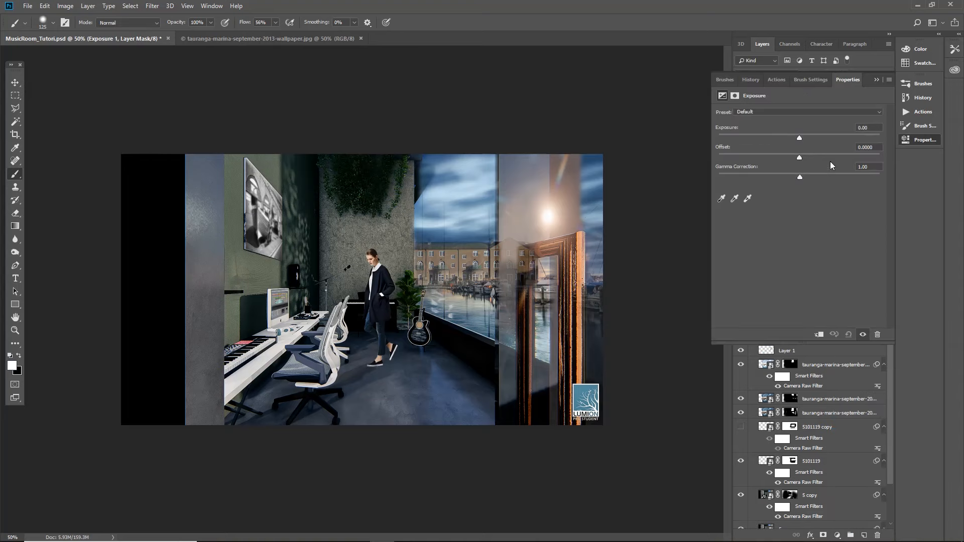
{"action": "left_click_drag", "start_coordinate": [799, 138], "coordinate": [825, 136]}
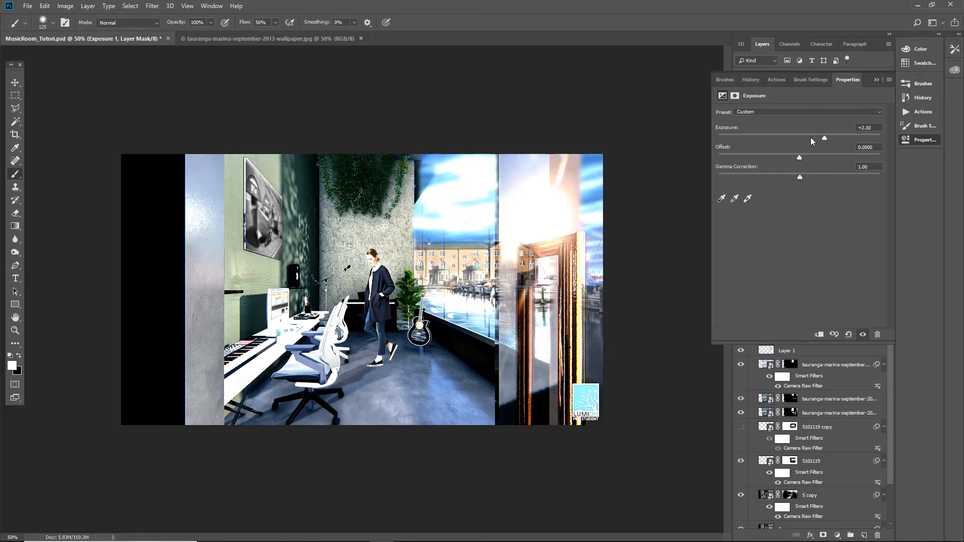
{"action": "key", "text": "ctrl+z"}
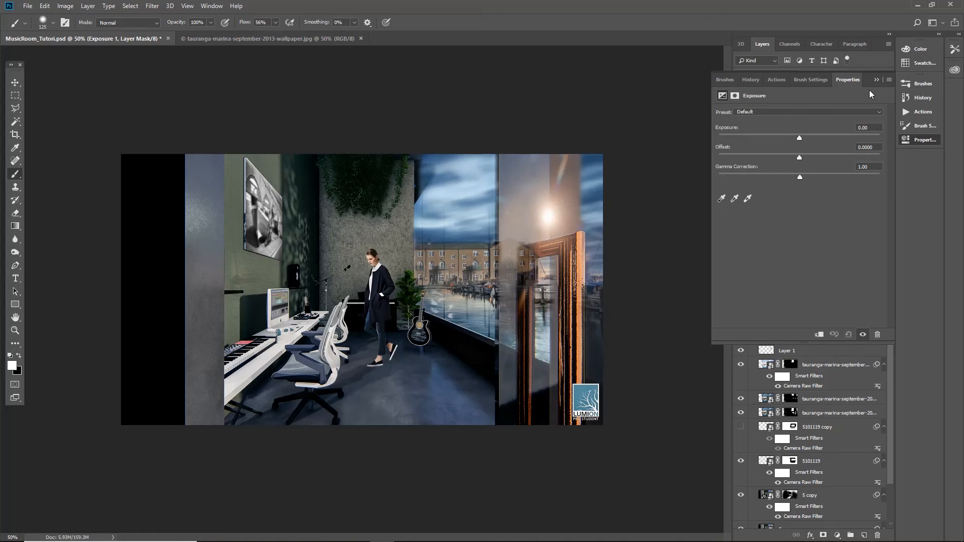
{"action": "left_click", "coordinate": [875, 79]}
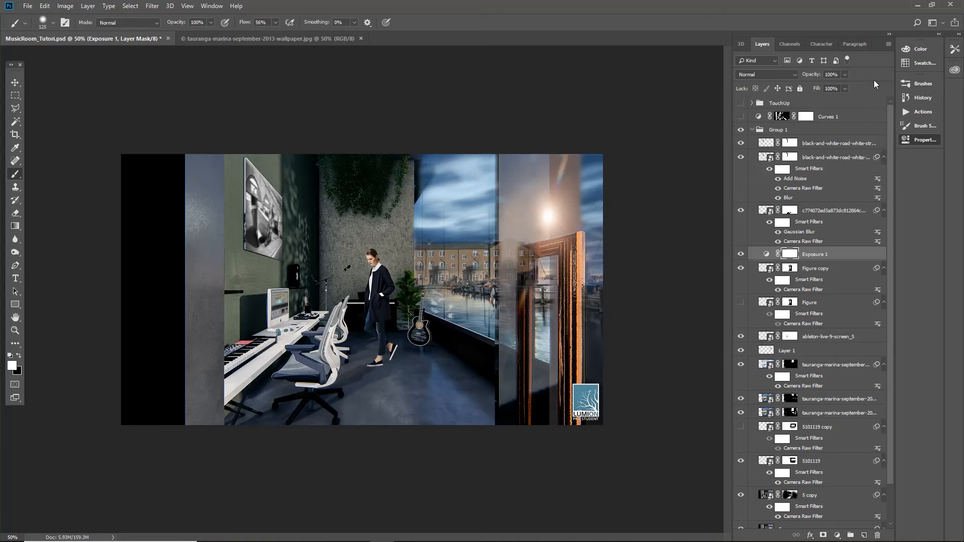
Create a clipping mask so the Exposure 1 adjustment applies only to the Figure copy layer
{"action": "right_click", "coordinate": [791, 254]}
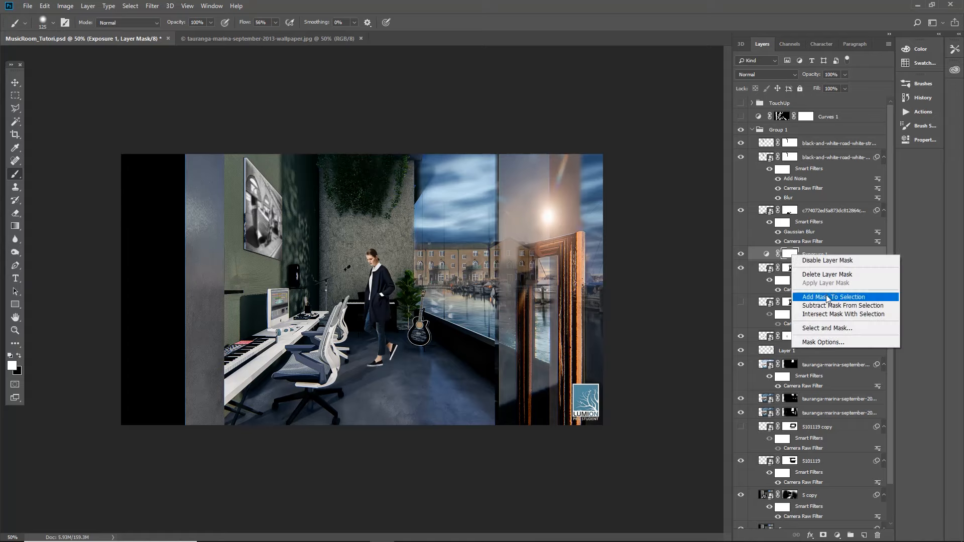
{"action": "left_click", "coordinate": [814, 253]}
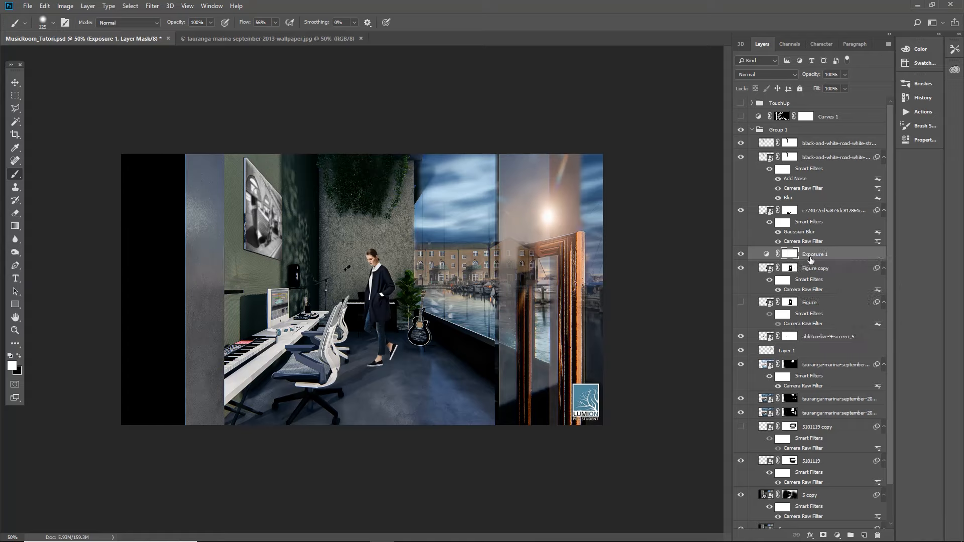
{"action": "right_click", "coordinate": [813, 257]}
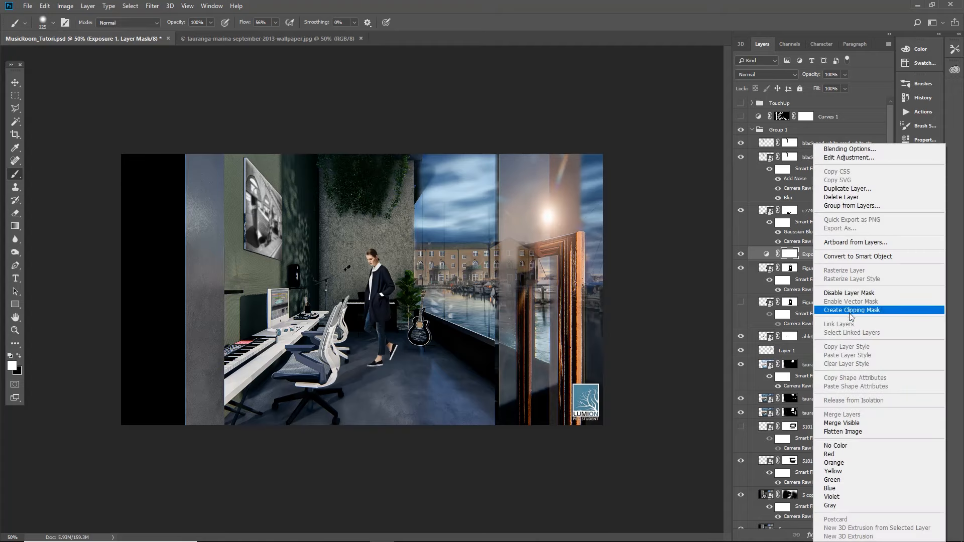
{"action": "left_click", "coordinate": [814, 257]}
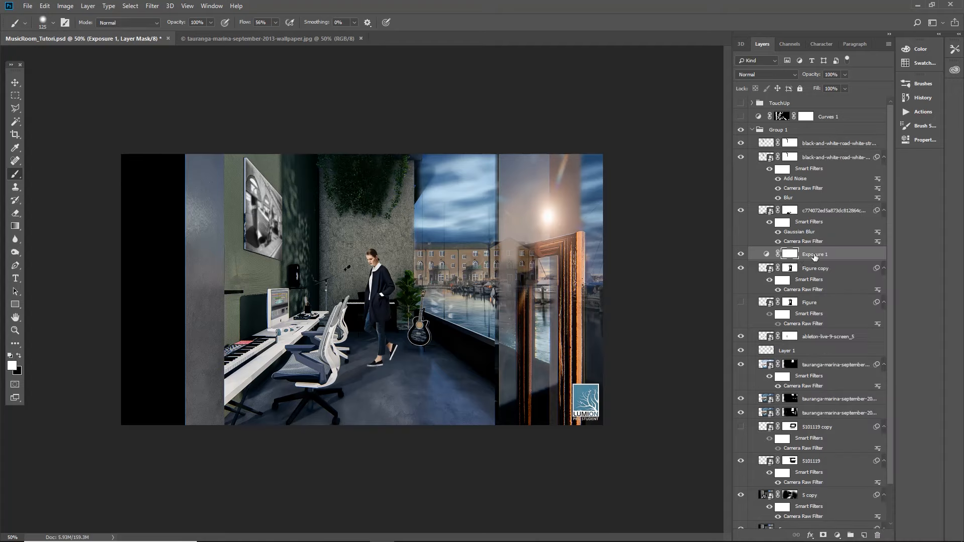
{"action": "right_click", "coordinate": [813, 256]}
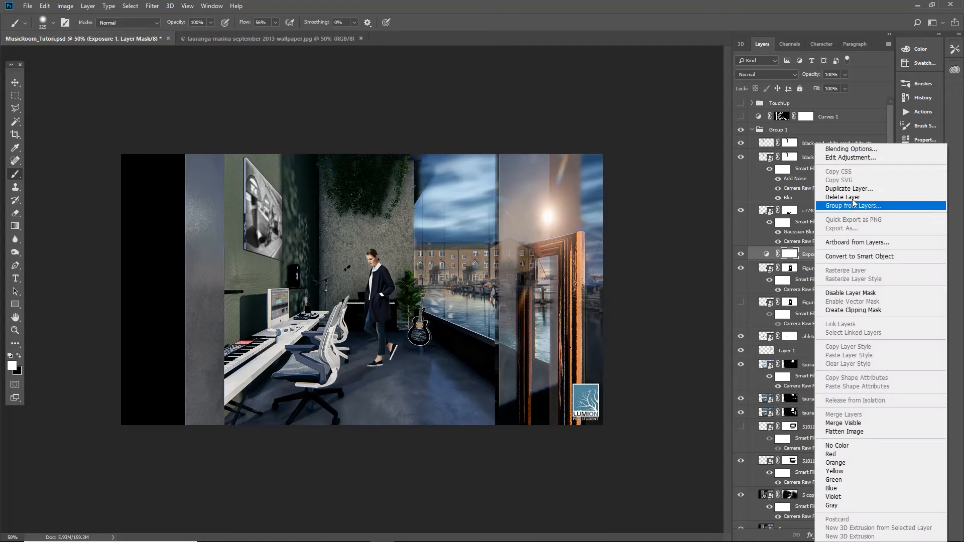
{"action": "left_click", "coordinate": [853, 312]}
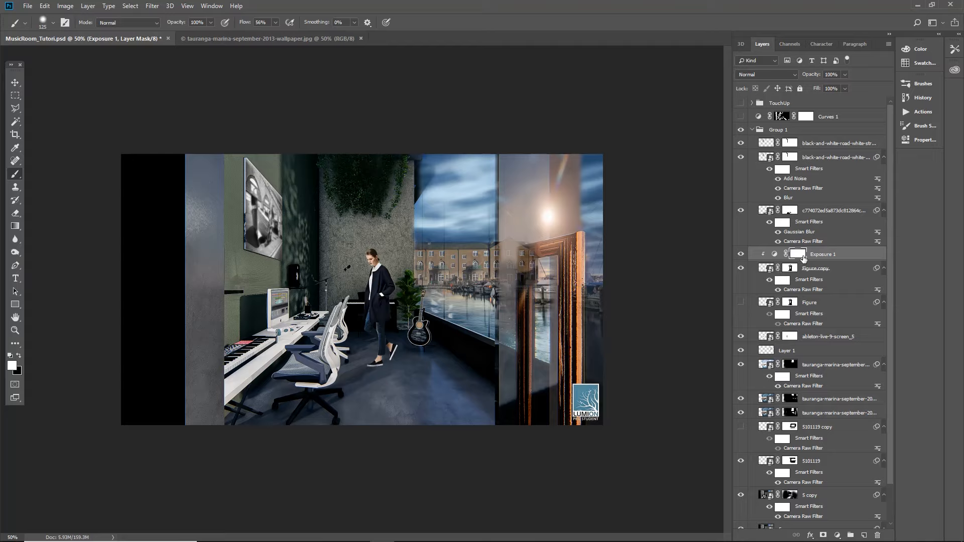
Try adjusting the exposure value of the clipped Exposure 1 layer, and hide that layer
{"action": "double_click", "coordinate": [833, 253]}
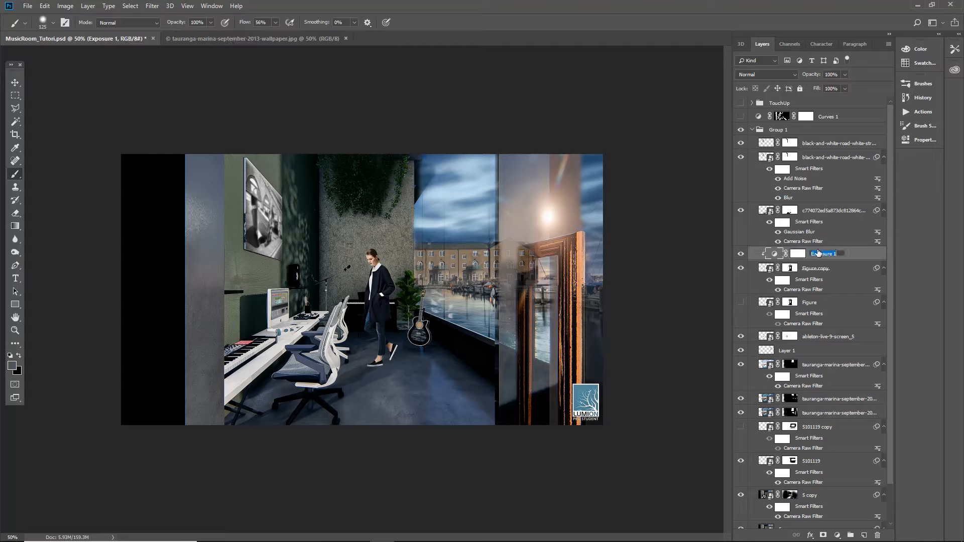
{"action": "double_click", "coordinate": [776, 255]}
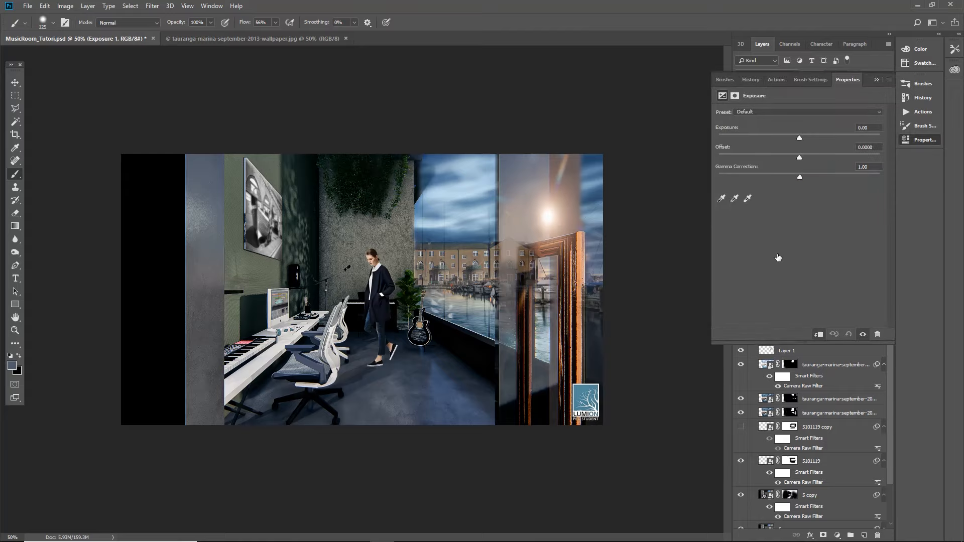
{"action": "mouse_move", "coordinate": [797, 140]}
{"action": "left_mouse_down"}
{"action": "mouse_move", "coordinate": [856, 143]}
{"action": "mouse_move", "coordinate": [790, 143]}
{"action": "mouse_move", "coordinate": [851, 146]}
{"action": "mouse_move", "coordinate": [797, 146]}
{"action": "left_mouse_up"}
{"action": "left_click", "coordinate": [877, 80]}
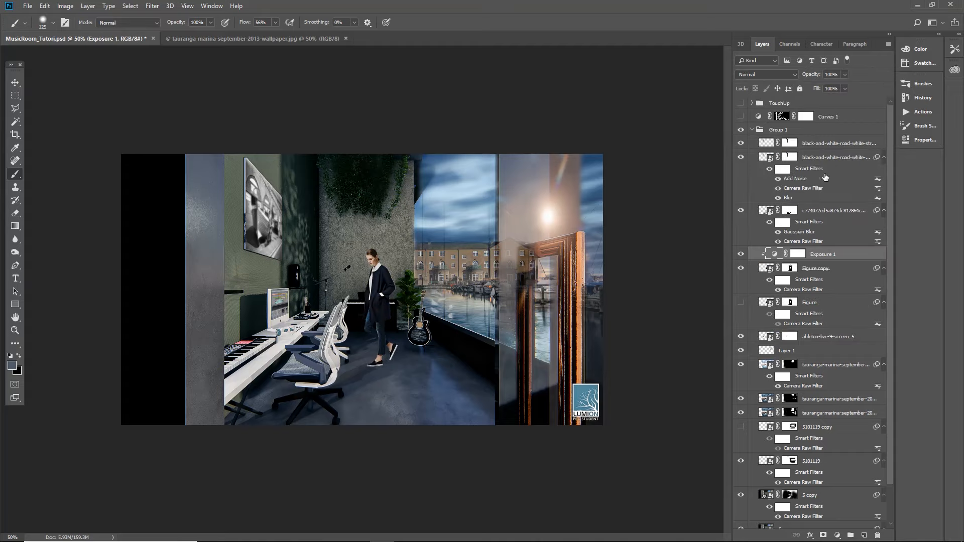
{"action": "left_click", "coordinate": [740, 254]}
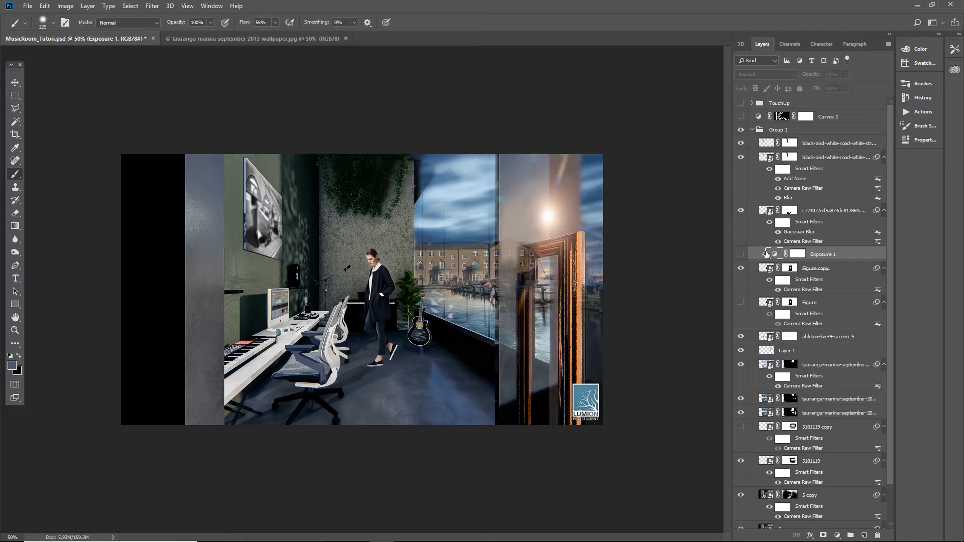
Show the TouchUp group, toggling its visibility to compare the retouching, and inspect the image up close
{"action": "left_click", "coordinate": [741, 103]}
{"action": "left_click", "coordinate": [741, 103]}
{"action": "left_click", "coordinate": [741, 103]}
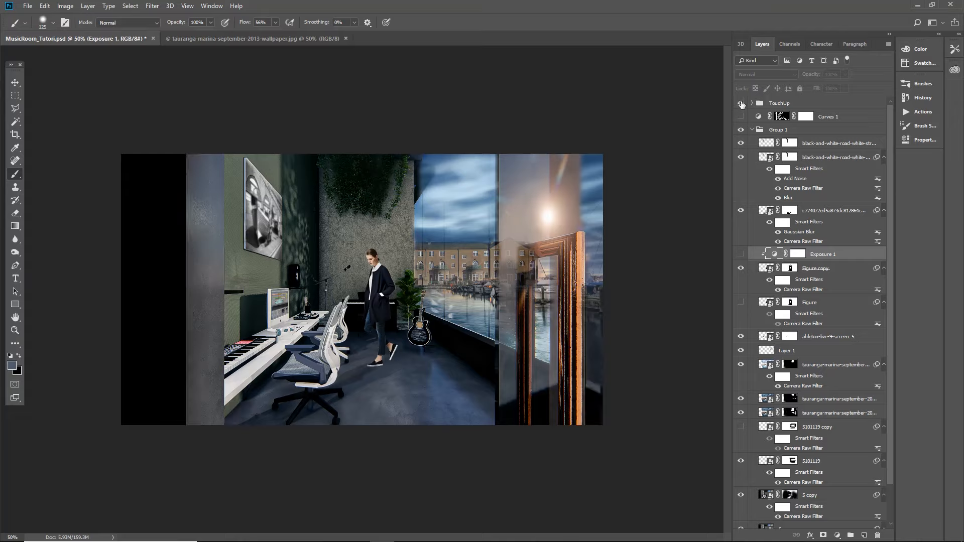
{"action": "scroll", "coordinate": [329, 368], "scroll_direction": "up", "scroll_amount": 1}
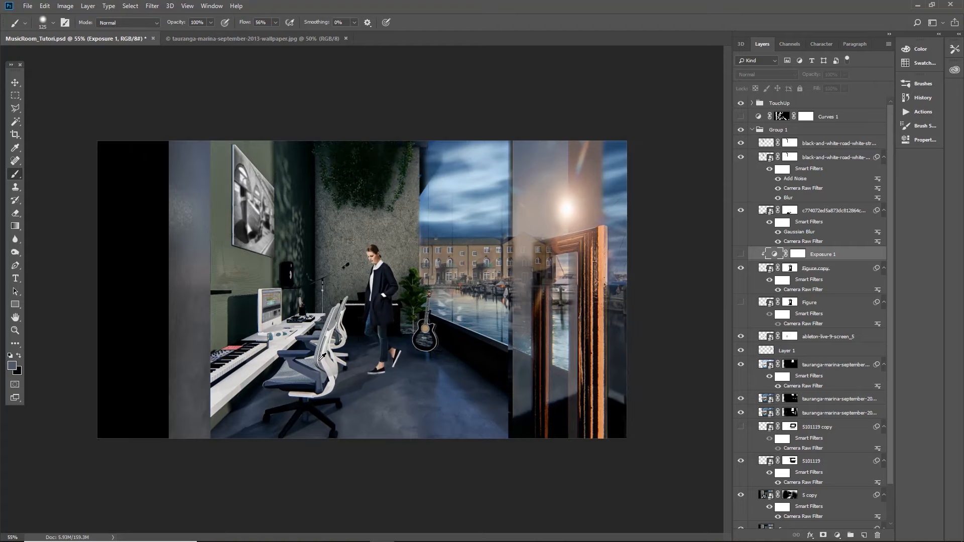
{"action": "scroll", "coordinate": [322, 357], "scroll_direction": "down", "scroll_amount": 1}
{"action": "scroll", "coordinate": [322, 357], "scroll_direction": "up", "scroll_amount": 1}
{"action": "scroll", "coordinate": [322, 357], "scroll_direction": "down", "scroll_amount": 1}
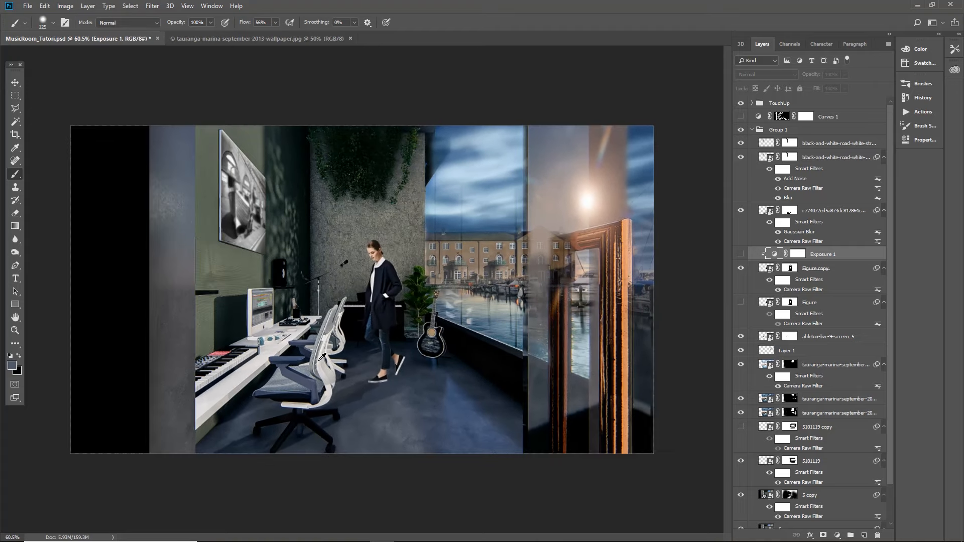